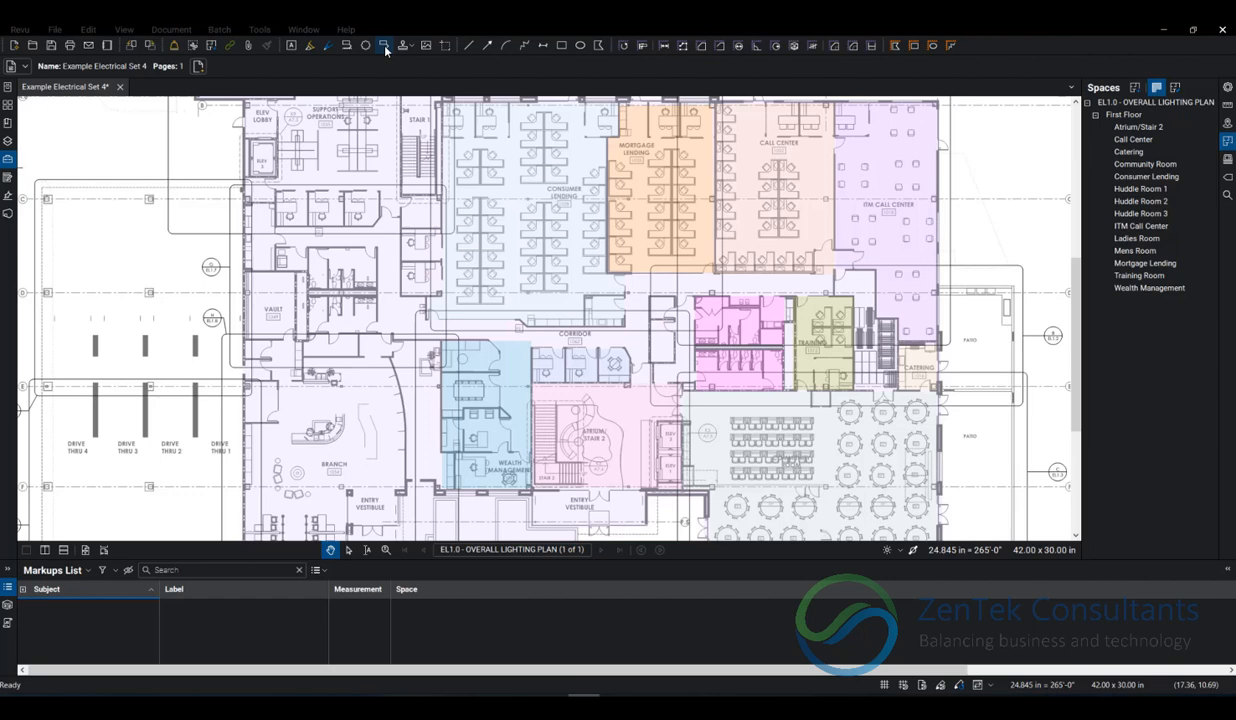
# Add a callout pointing into the Wealth Management space, with the text "Add a note!" placed outside the ITM Call Center wall.
pyautogui.click(384, 46)
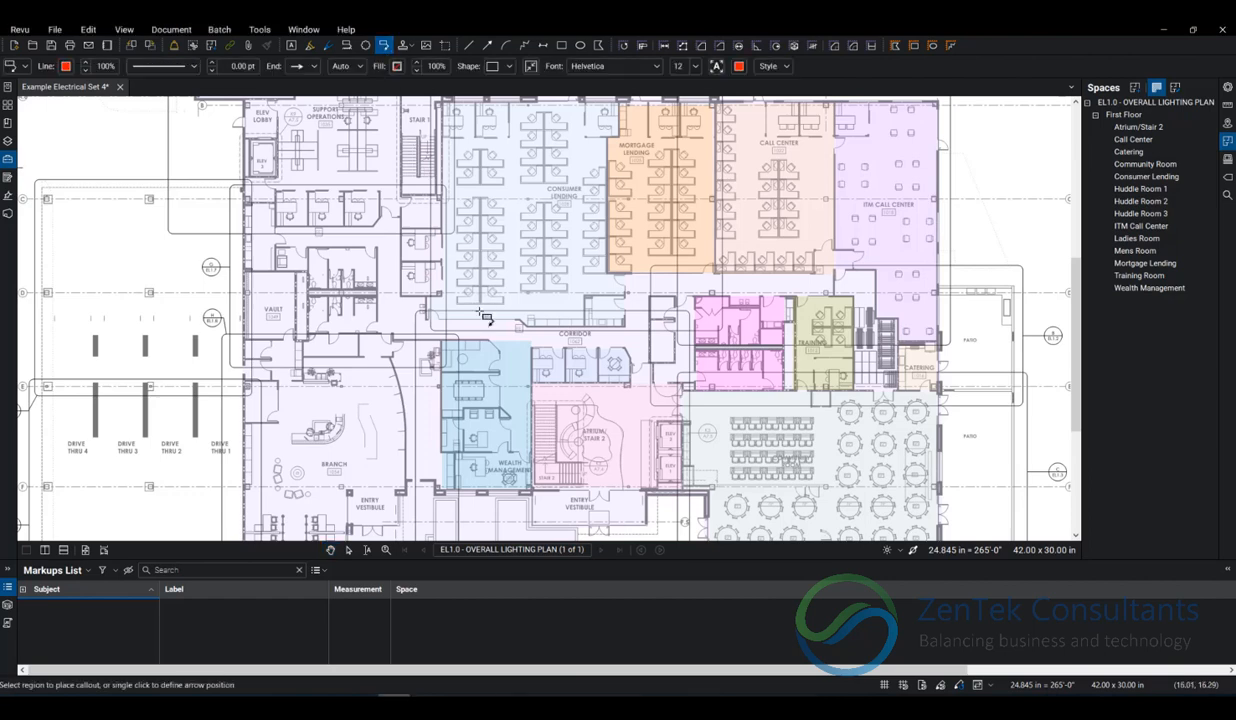
pyautogui.click(498, 426)
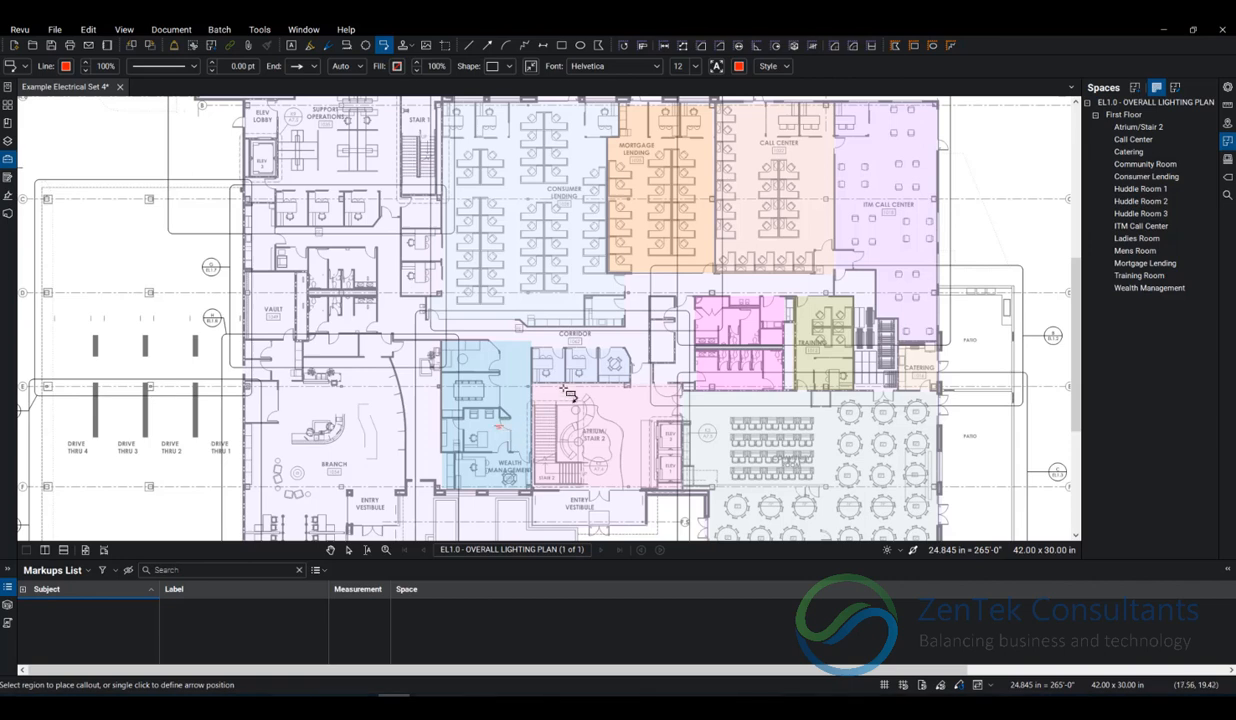
pyautogui.click(973, 216)
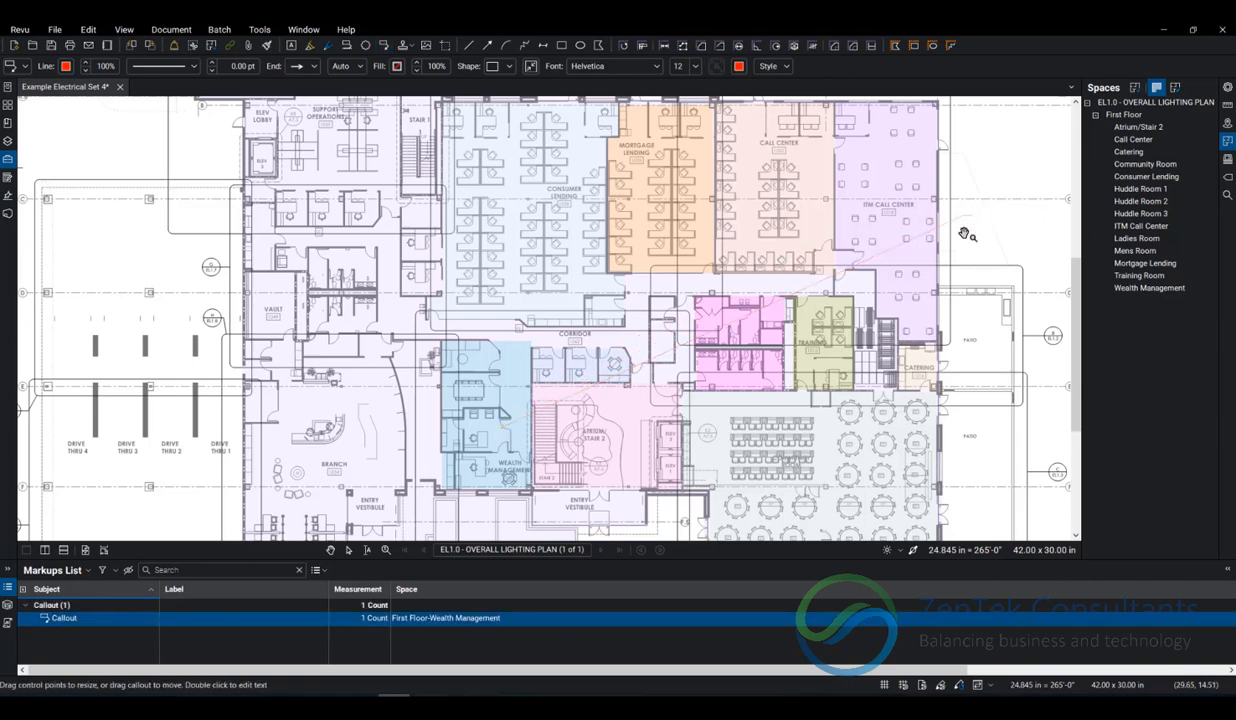
pyautogui.write('Add a')
pyautogui.write(' rec')
pyautogui.write('ta')
pyautogui.click(980, 174)
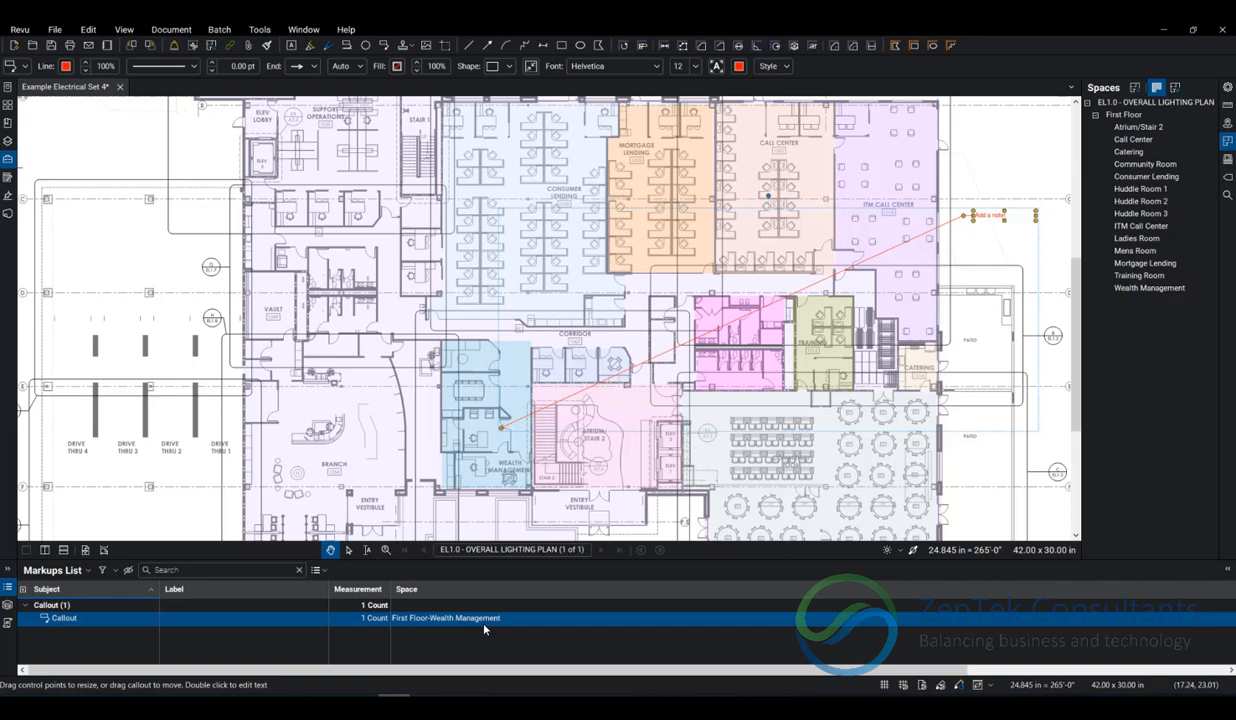
pyautogui.click(965, 183)
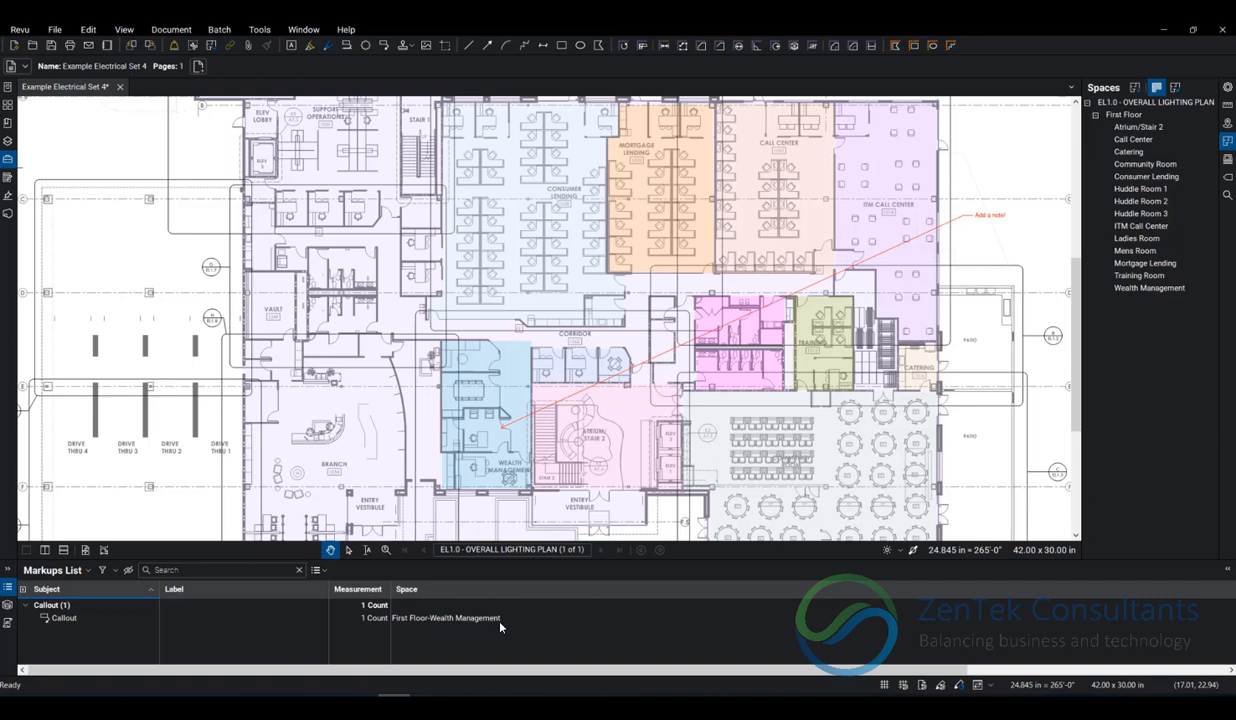
# Move the callout's arrow tip to the Mortgage Lending space, and from there into the Ladies Room.
pyautogui.click(969, 228)
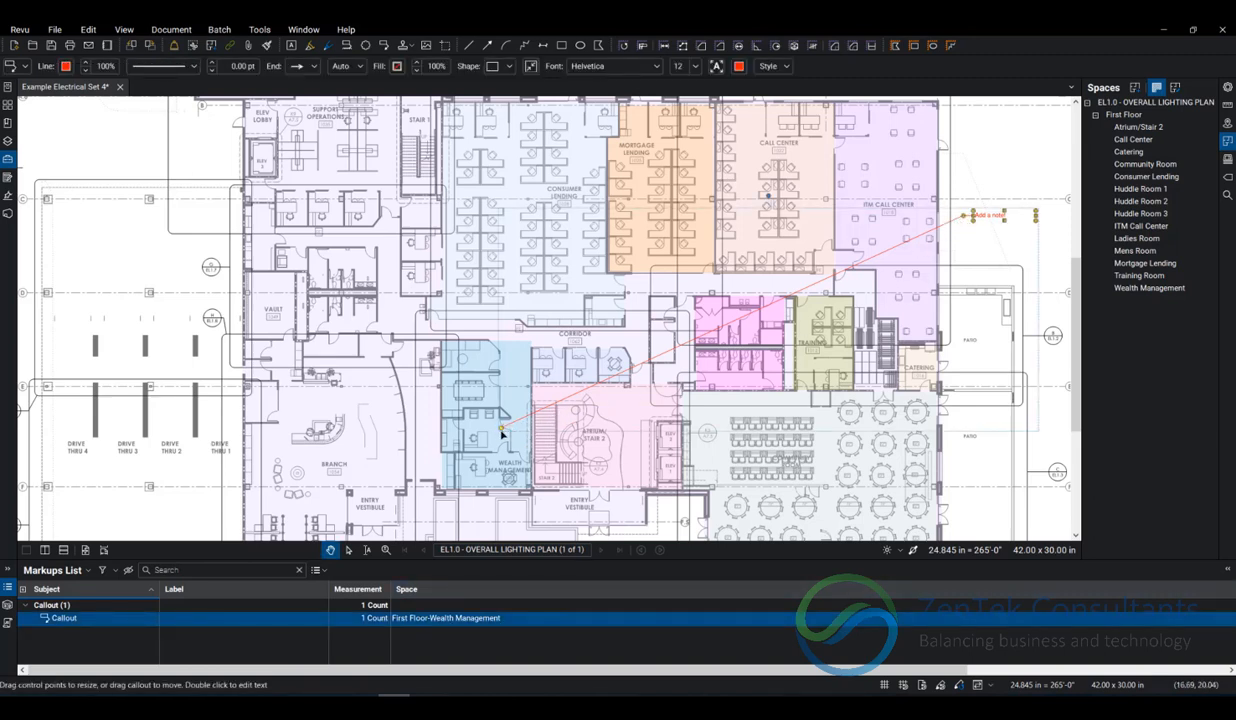
pyautogui.moveTo(501, 432); pyautogui.dragTo(631, 139)
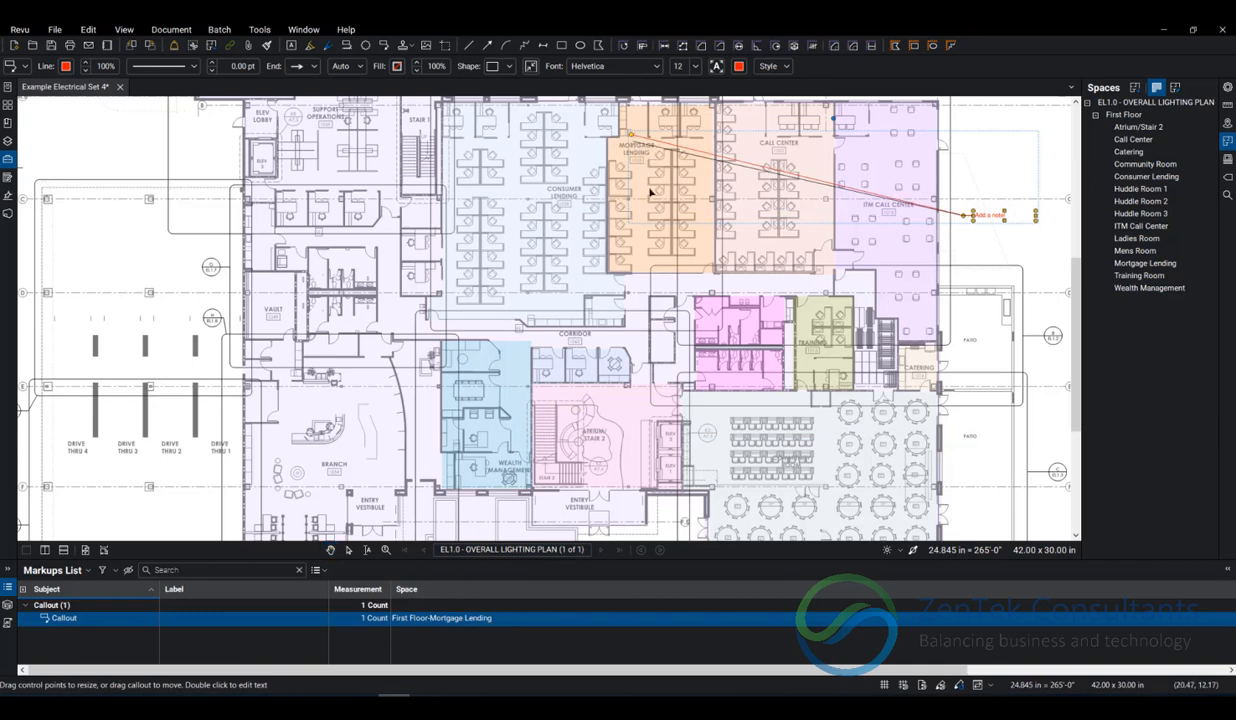
pyautogui.moveTo(631, 135); pyautogui.dragTo(738, 368)
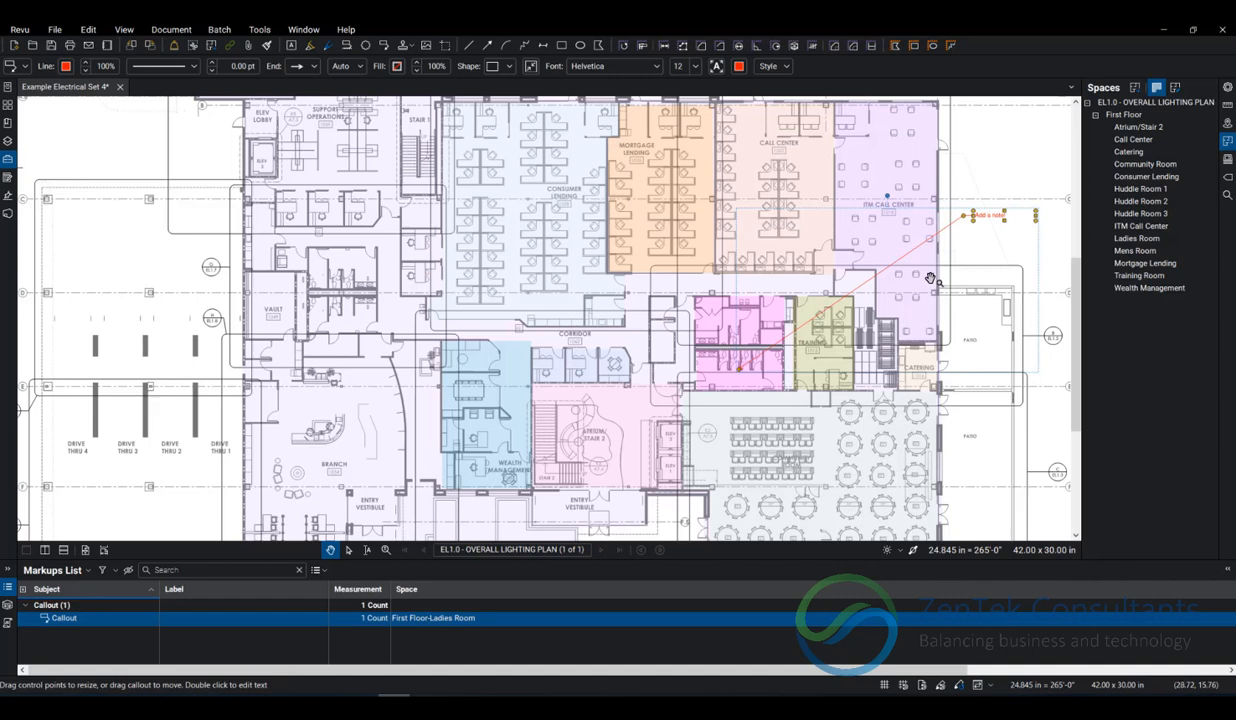
pyautogui.press('Escape')
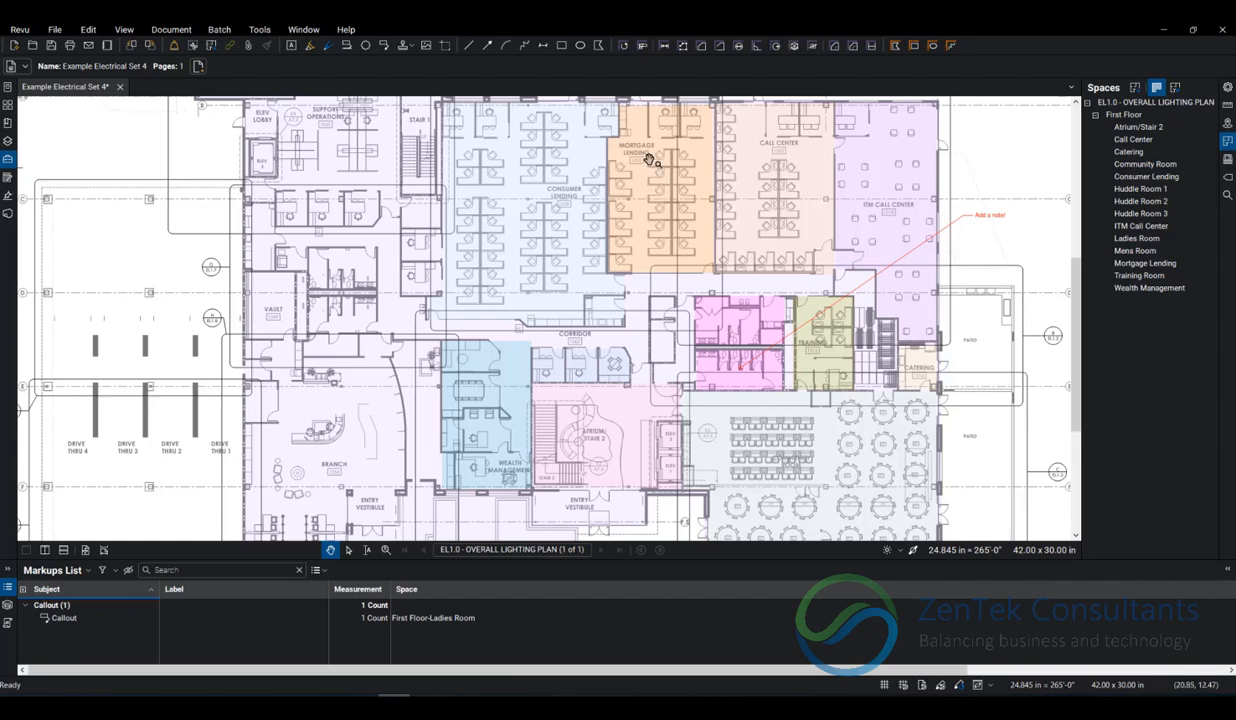
# Place a count measurement with three markers in the ITM Call Center space.
pyautogui.click(814, 49)
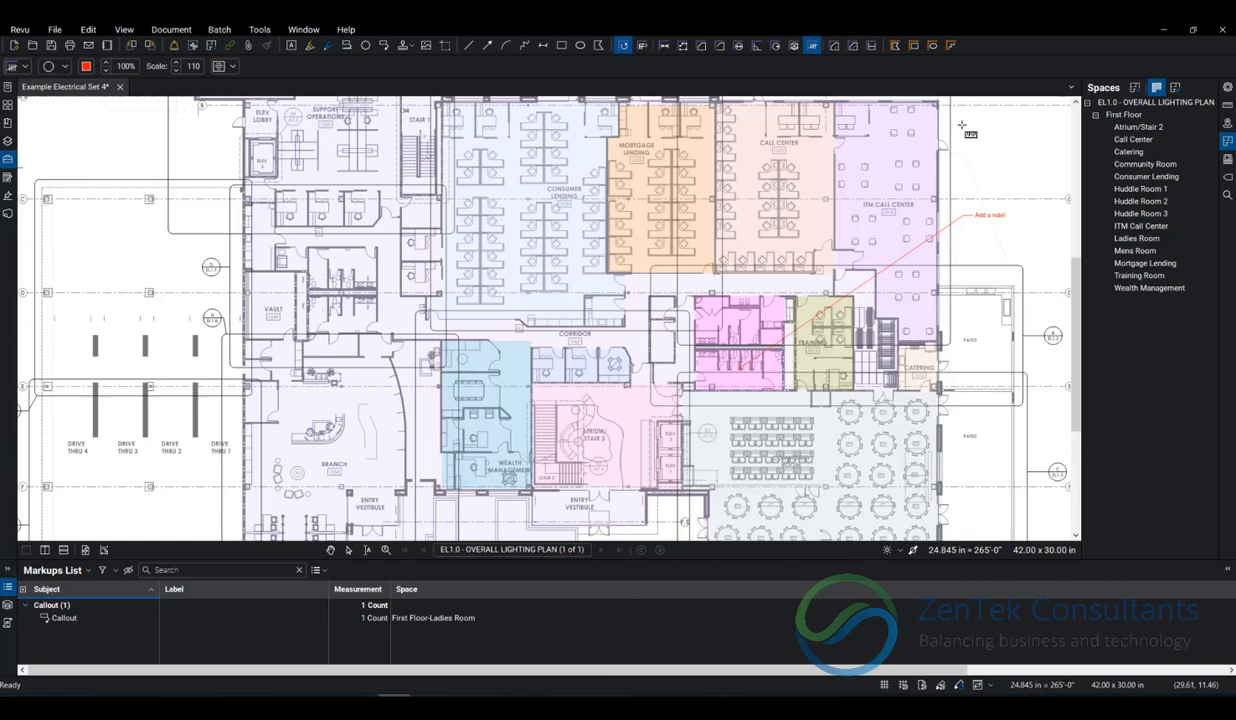
pyautogui.click(881, 151)
pyautogui.click(875, 173)
pyautogui.click(908, 183)
pyautogui.press('Escape')
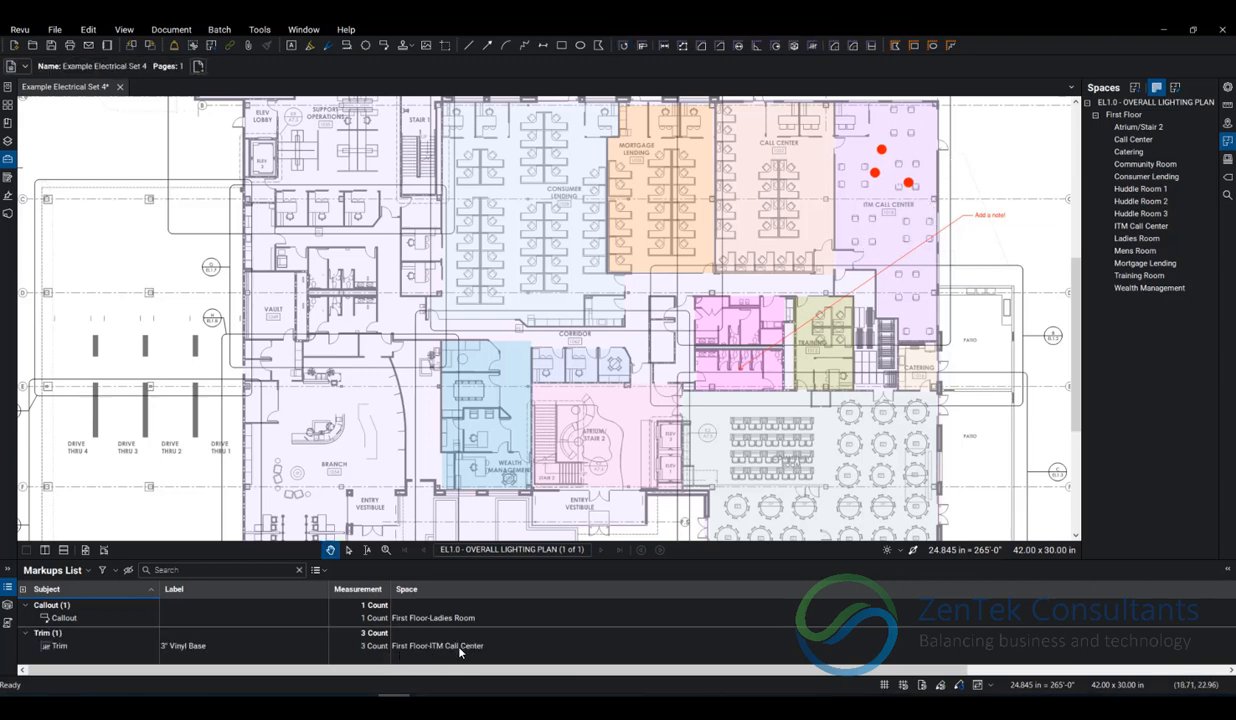
# Place count markers across two spaces in one run: two in Mortgage Lending and three in the Call Center.
pyautogui.click(814, 46)
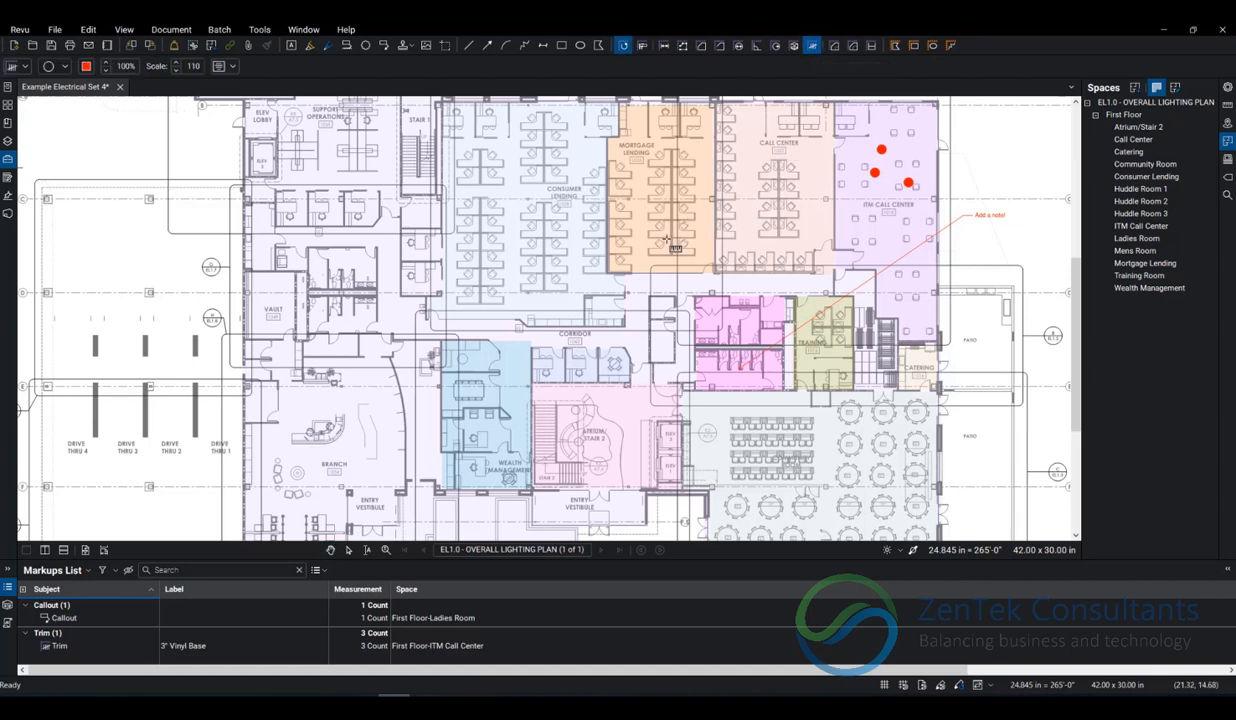
pyautogui.click(695, 148)
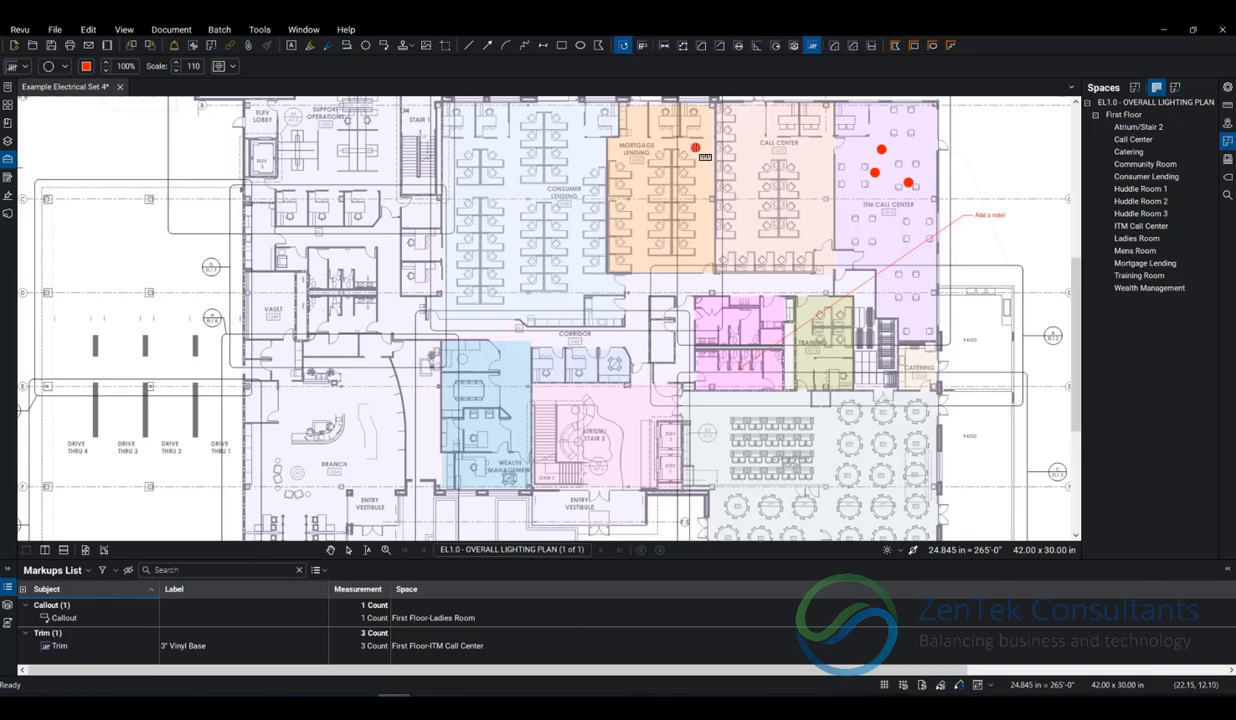
pyautogui.click(763, 137)
pyautogui.click(761, 188)
pyautogui.click(826, 178)
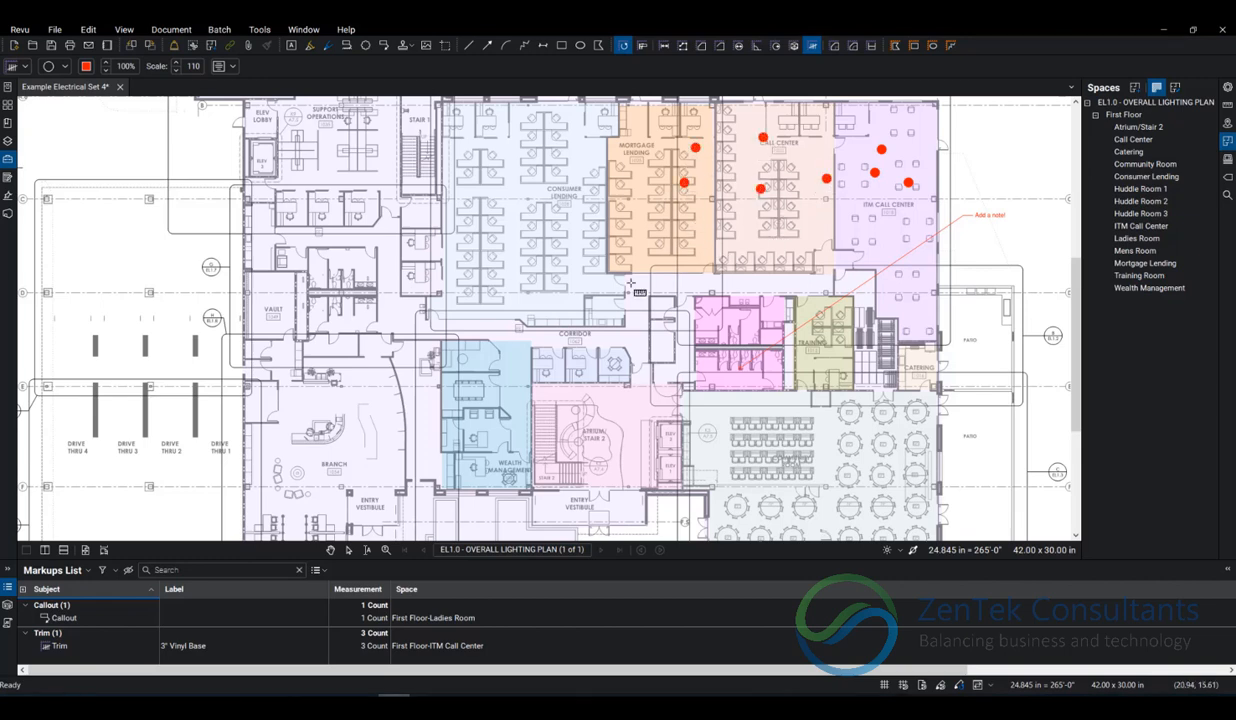
pyautogui.press('Escape')
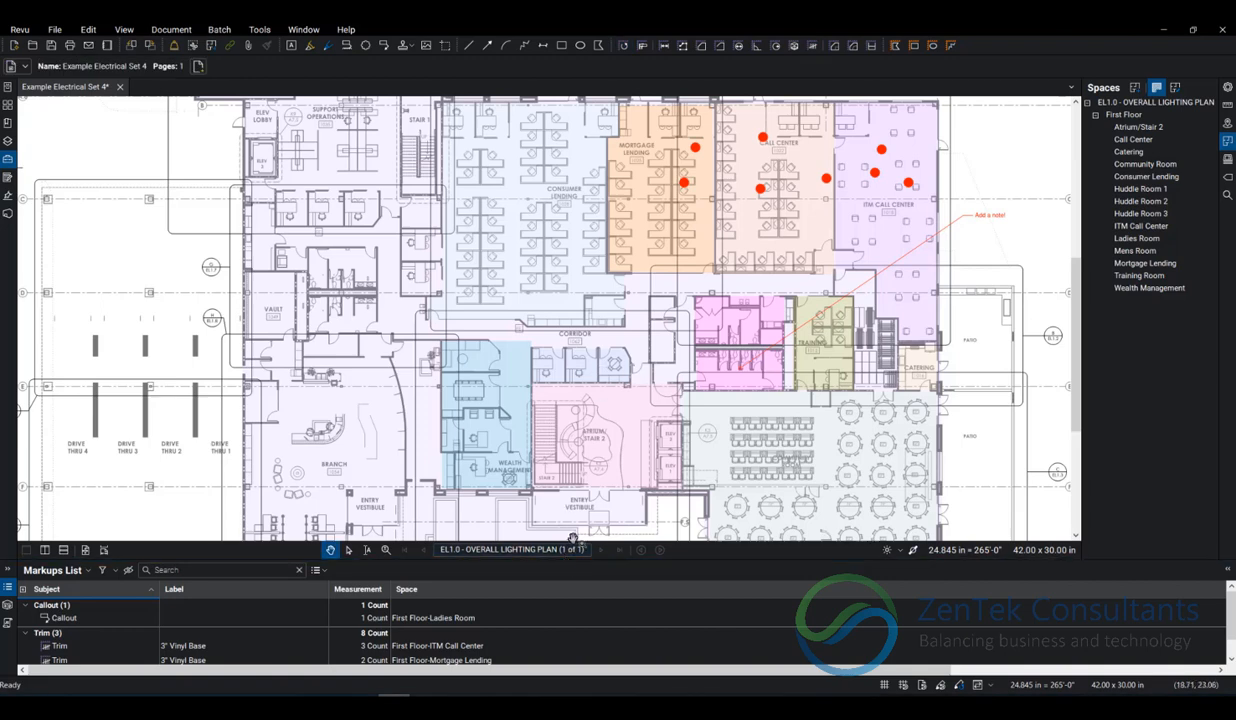
# Enlarge the Markups List and review the Trim count entries for the Call Center and Mortgage Lending spaces.
pyautogui.moveTo(569, 553); pyautogui.dragTo(577, 506)
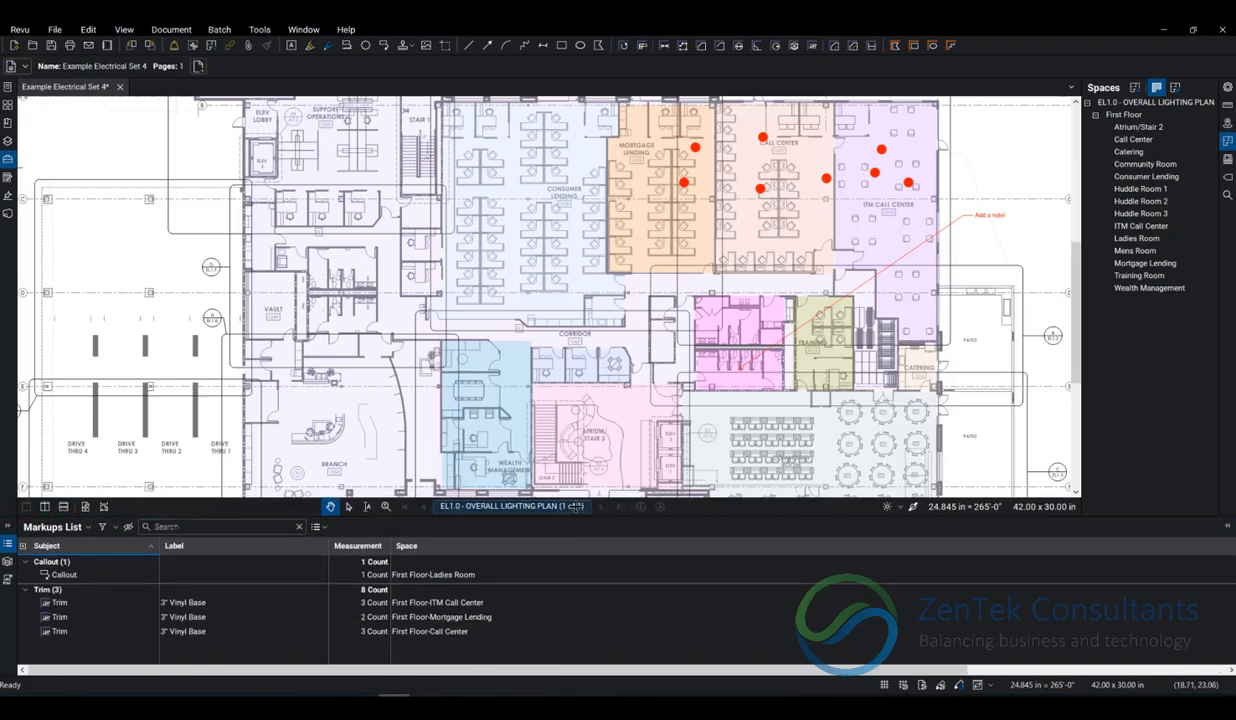
pyautogui.click(210, 631)
pyautogui.press('Up')
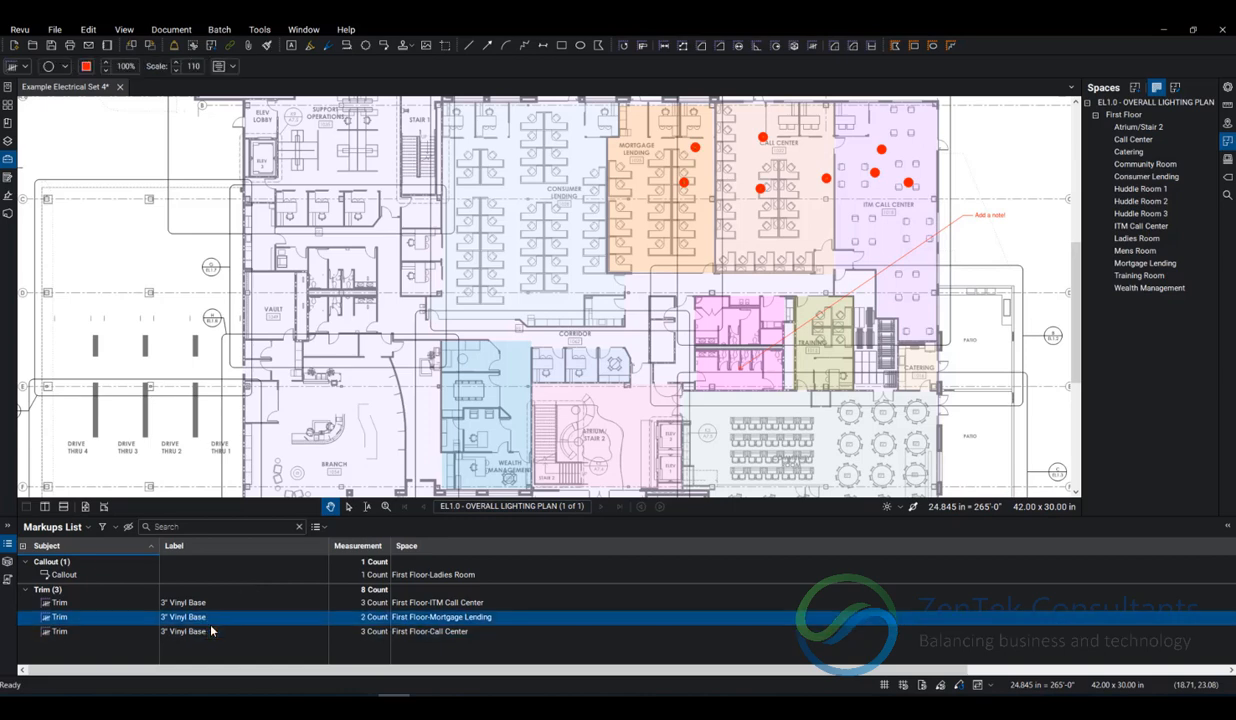
pyautogui.click(428, 631)
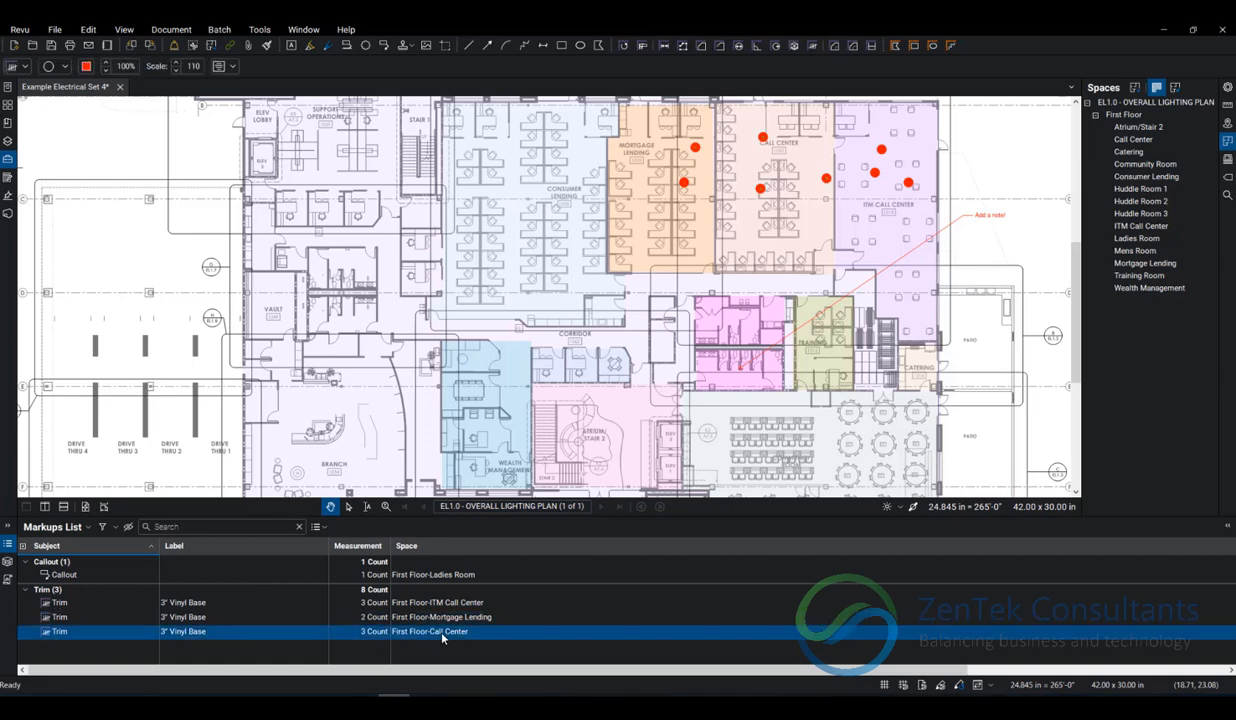
pyautogui.press('Up')
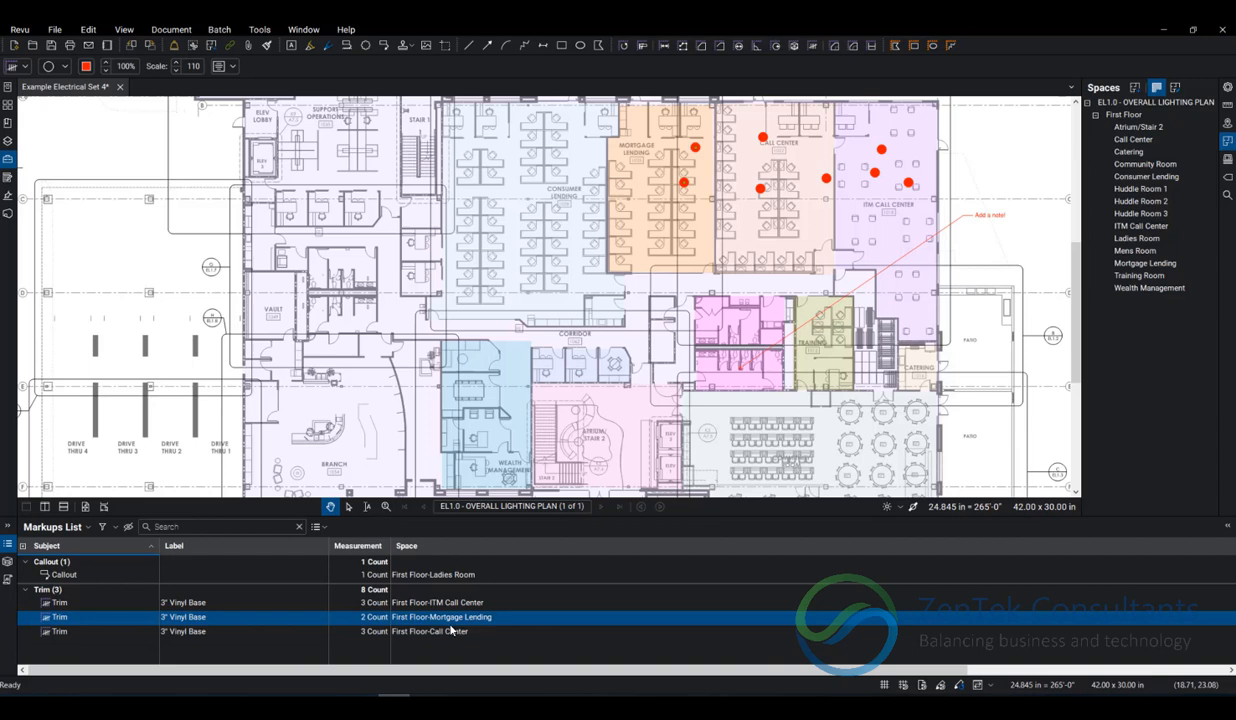
# Sort the Markups List by Space and leave only the Call Center and ITM Call Center groups expanded.
pyautogui.click(460, 548)
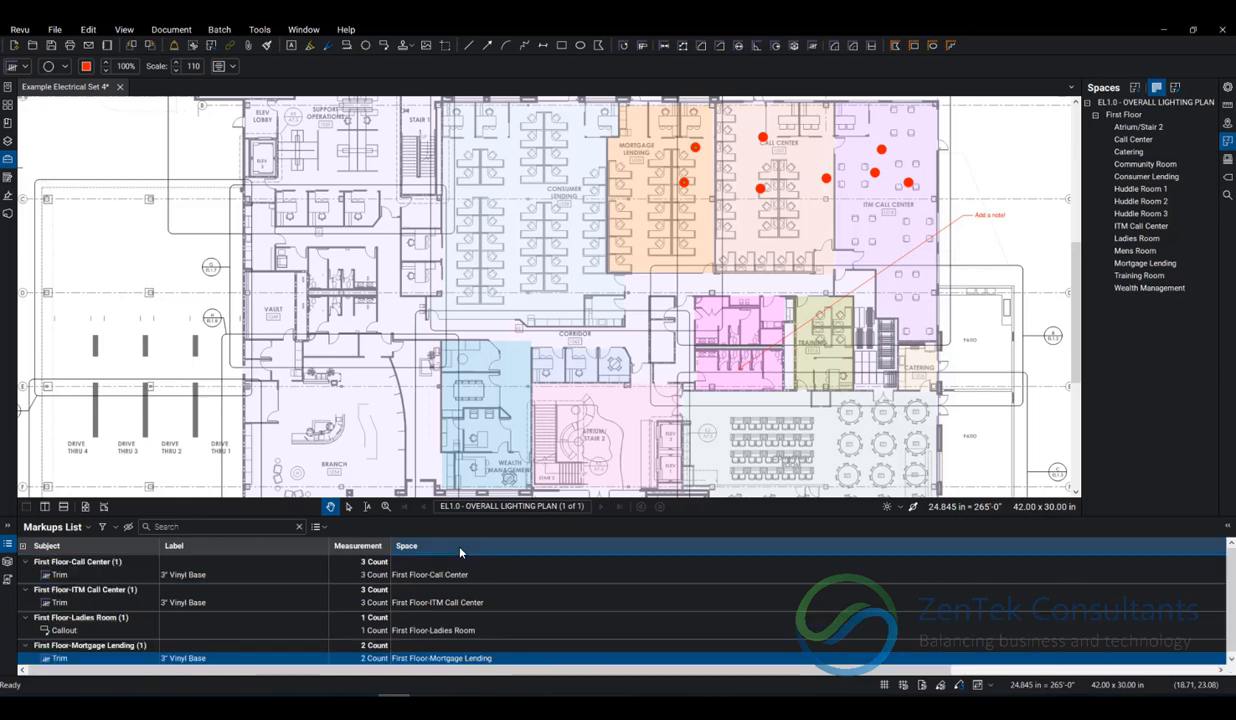
pyautogui.click(25, 561)
pyautogui.click(26, 575)
pyautogui.click(25, 588)
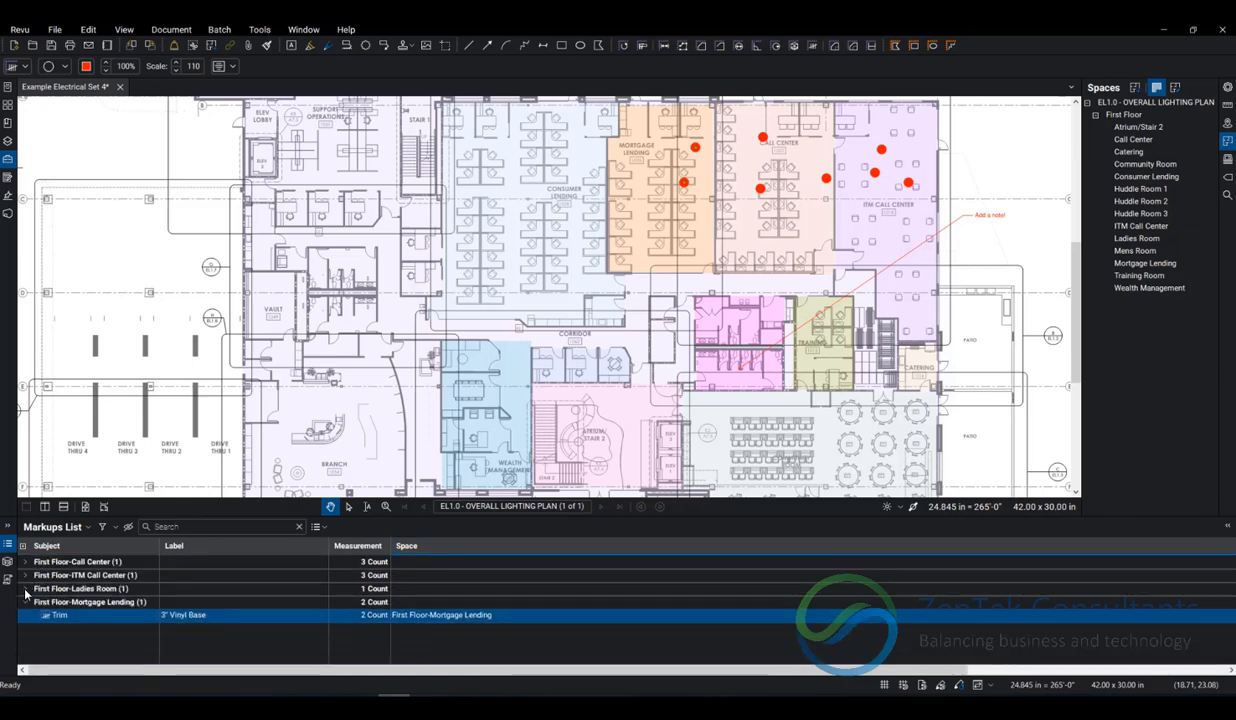
pyautogui.click(25, 602)
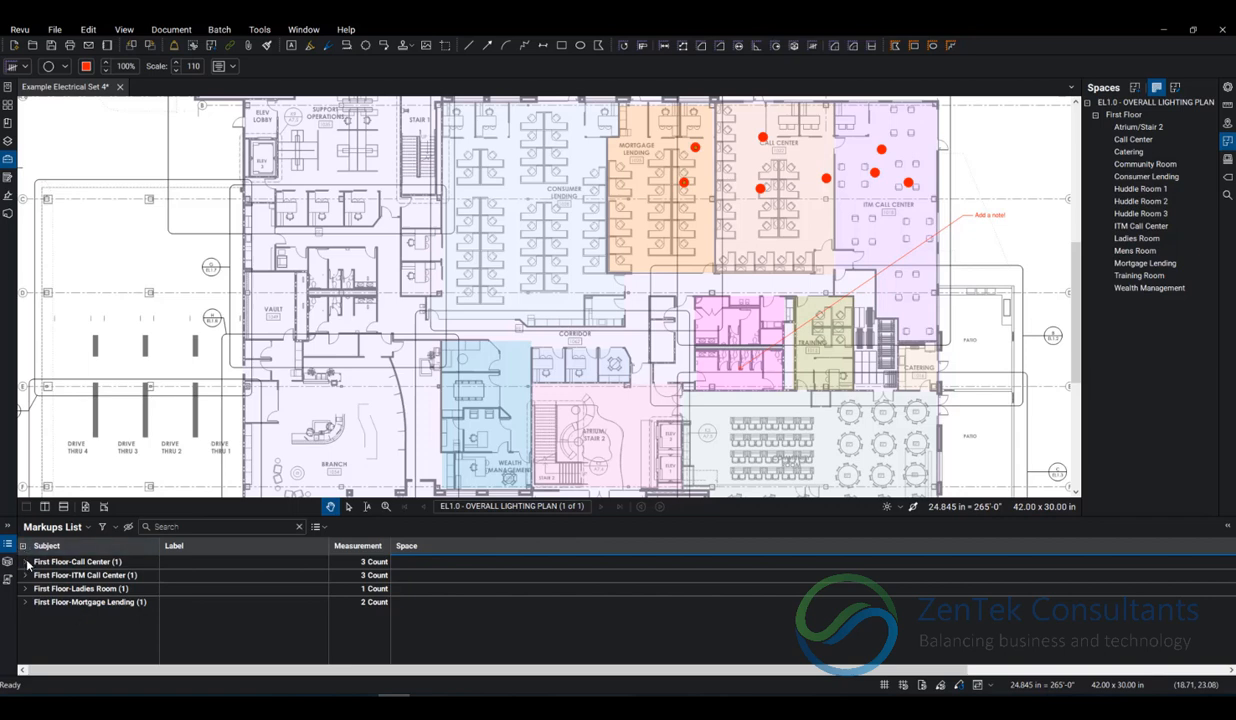
pyautogui.click(25, 562)
pyautogui.click(25, 590)
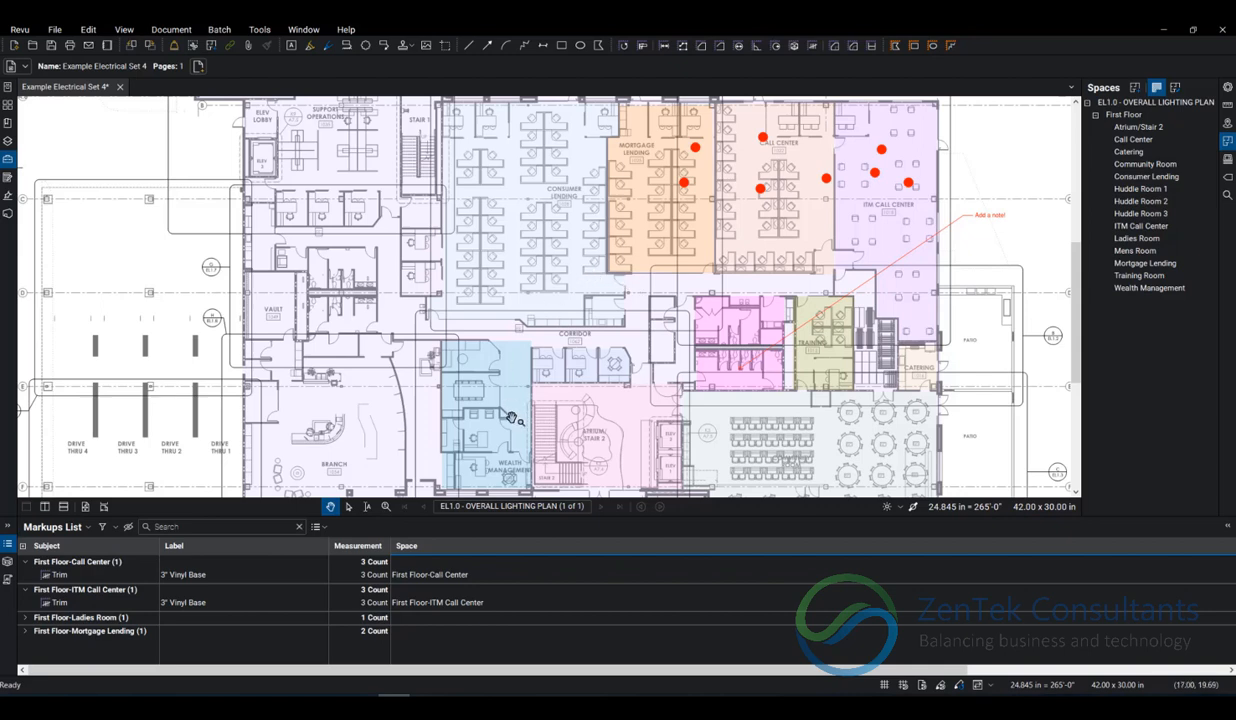
# Create area measurements from the Huddle Room 1, Huddle Room 2 and Huddle Room 3 spaces together.
pyautogui.click(1140, 190)
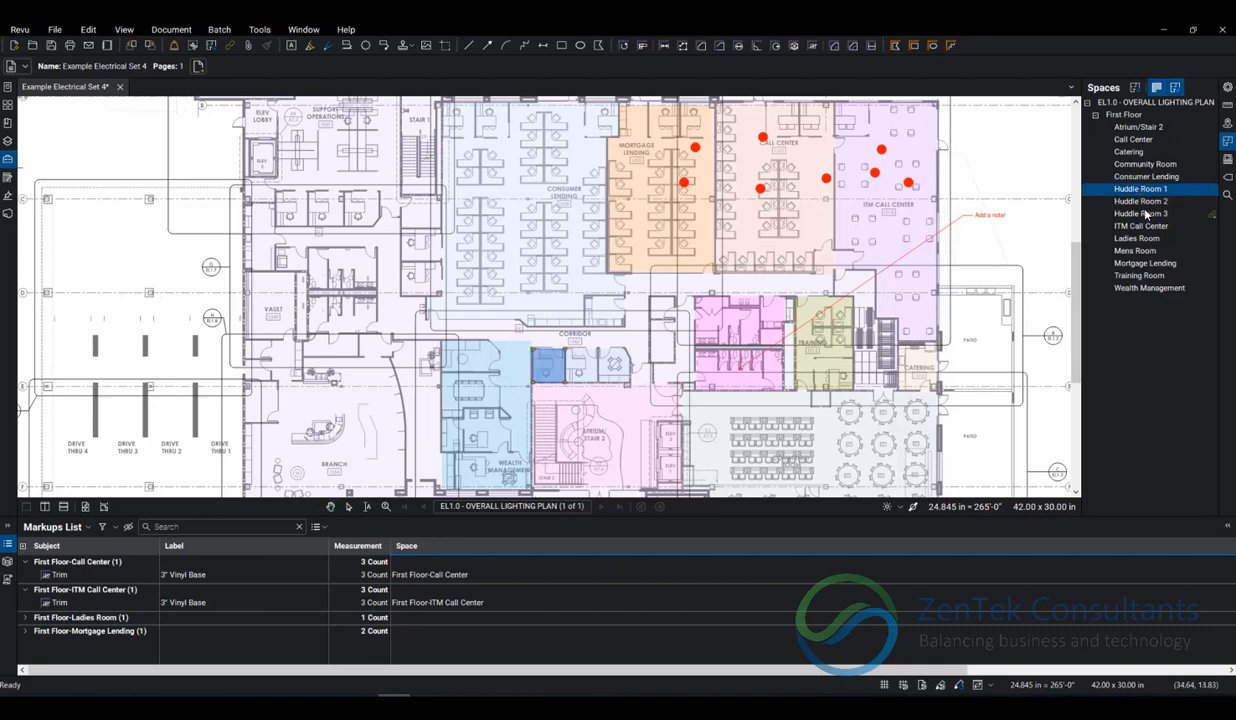
pyautogui.keyDown('shift'); pyautogui.click(1145, 216); pyautogui.keyUp('shift')
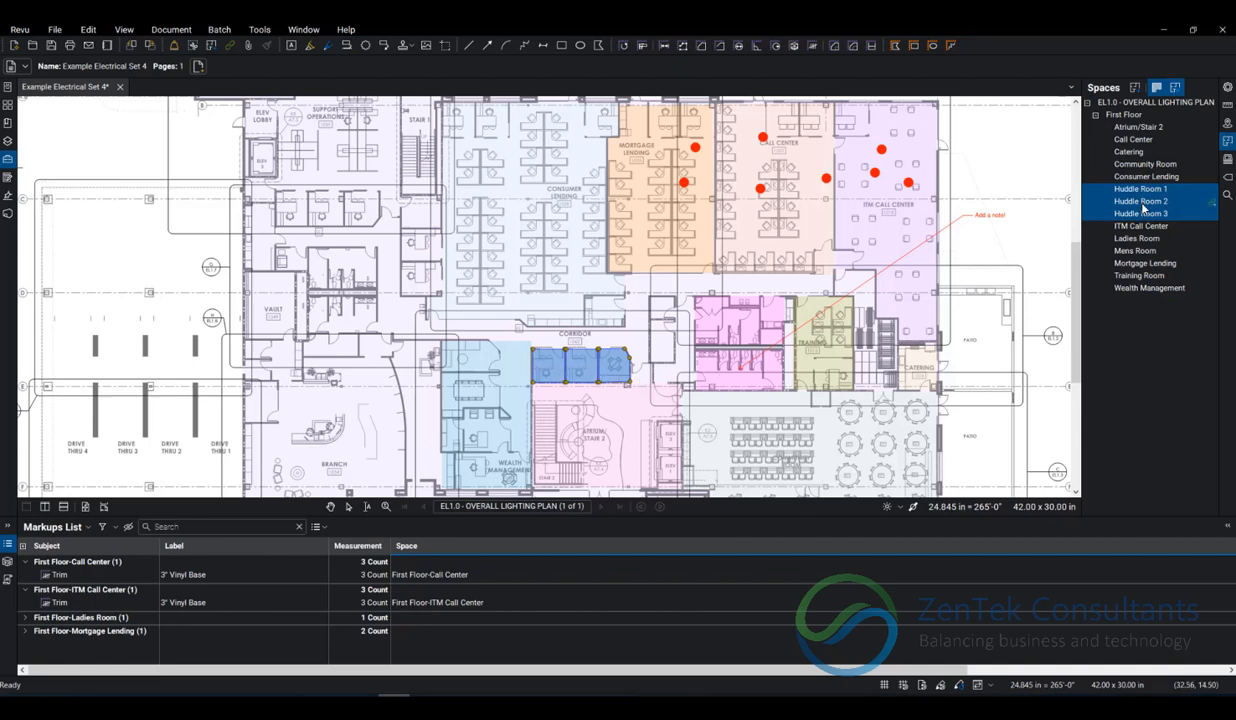
pyautogui.rightClick(1108, 191)
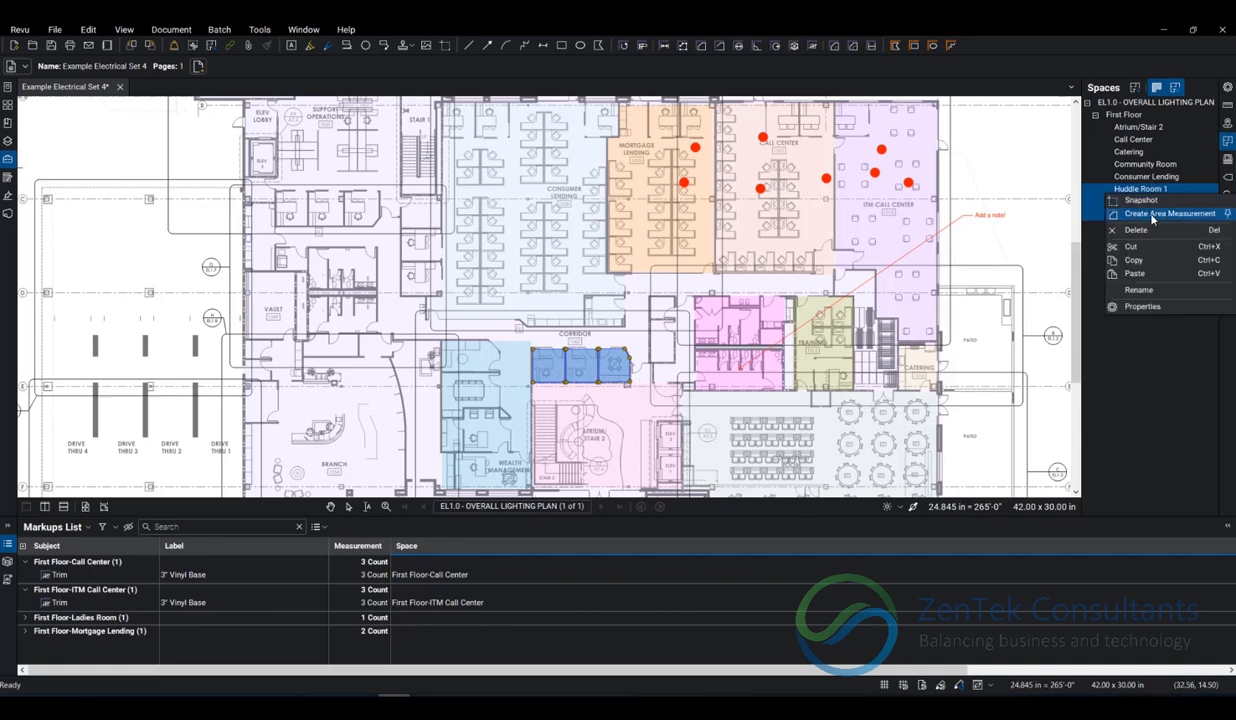
pyautogui.click(1153, 213)
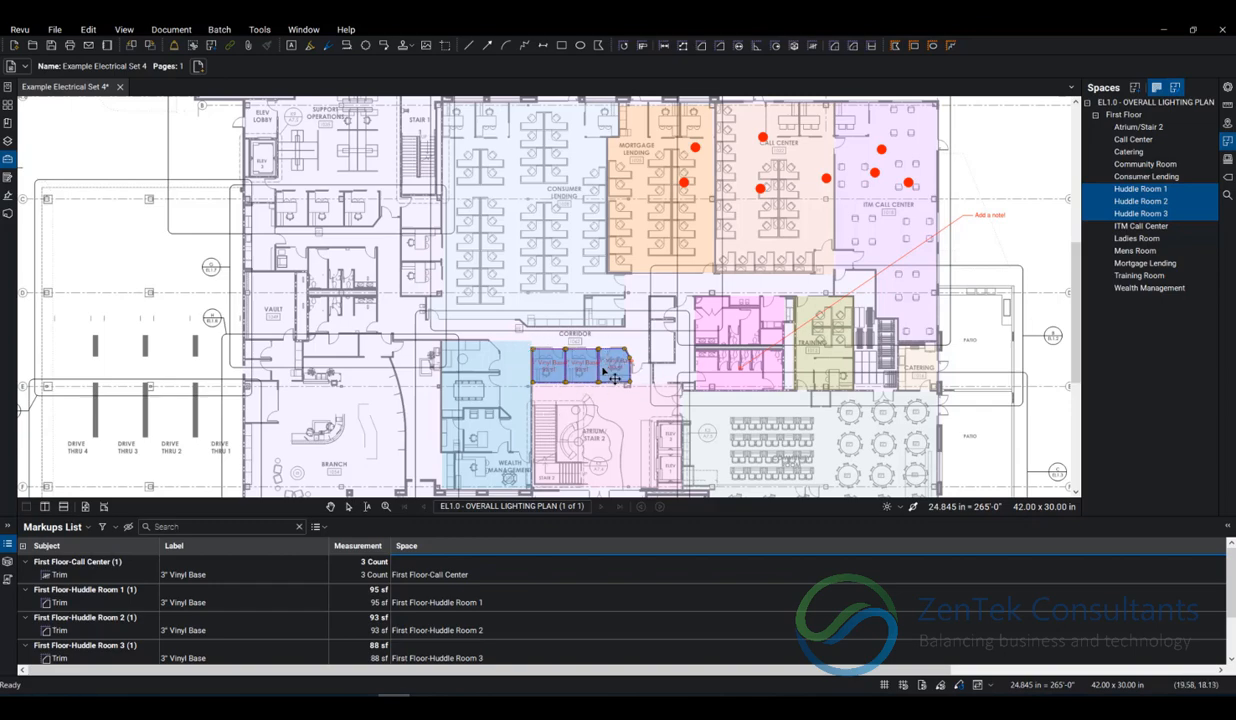
pyautogui.scroll(5, 558, 388)
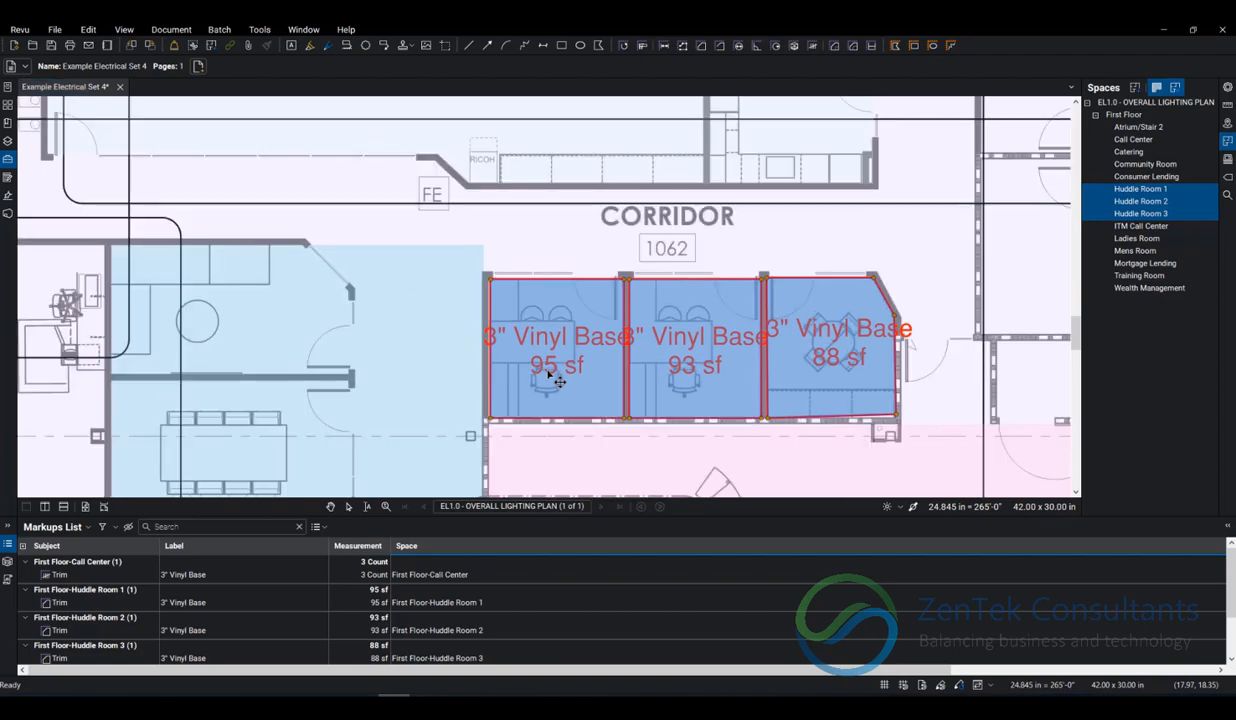
pyautogui.scroll(-5, 549, 375)
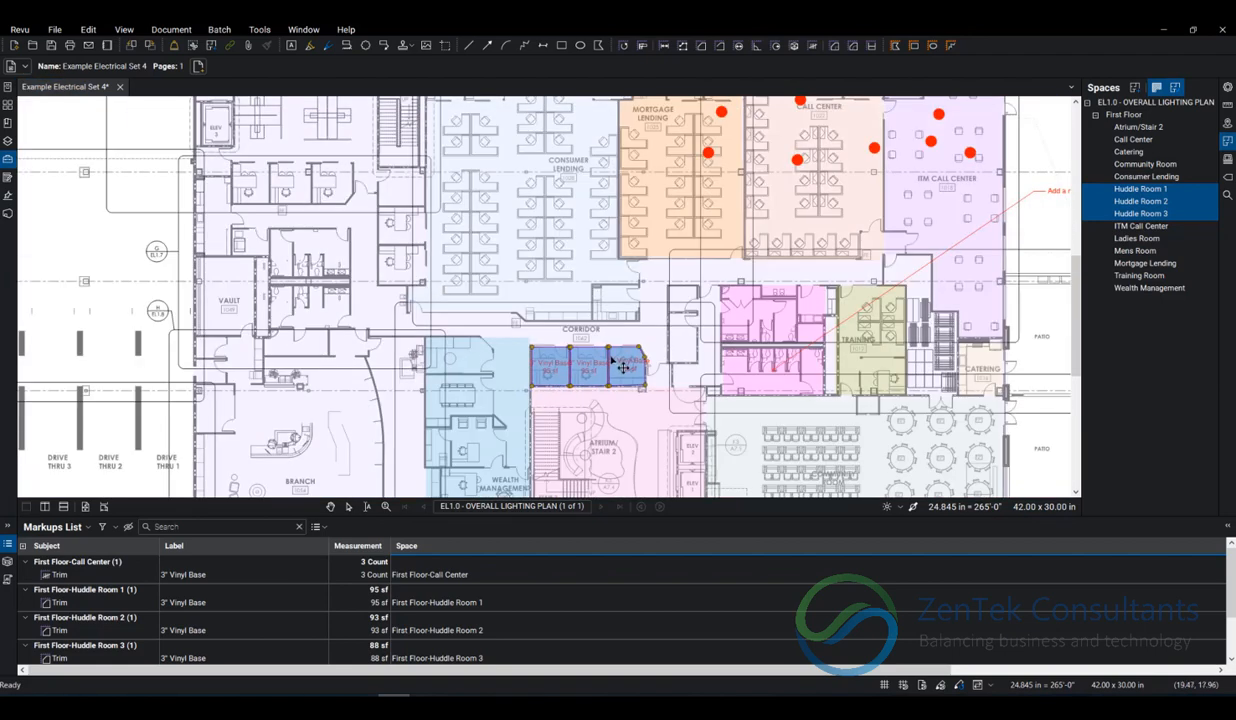
pyautogui.moveTo(597, 354); pyautogui.dragTo(583, 350)
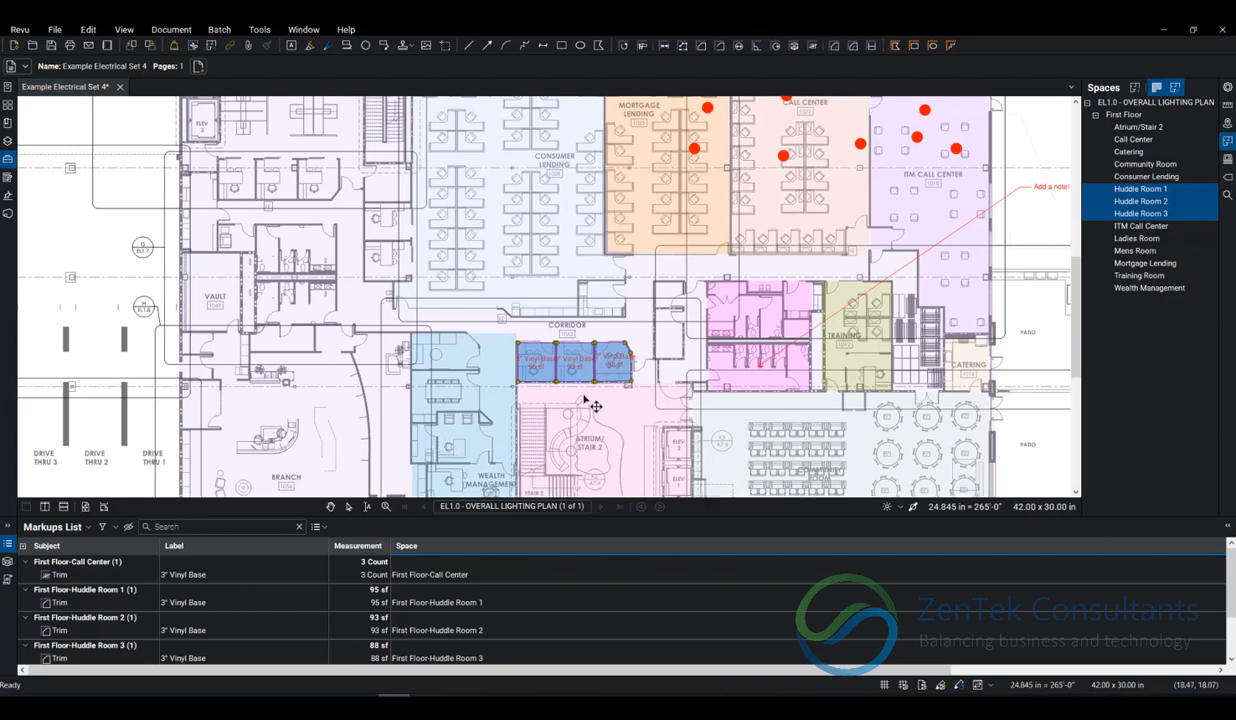
pyautogui.press('Escape')
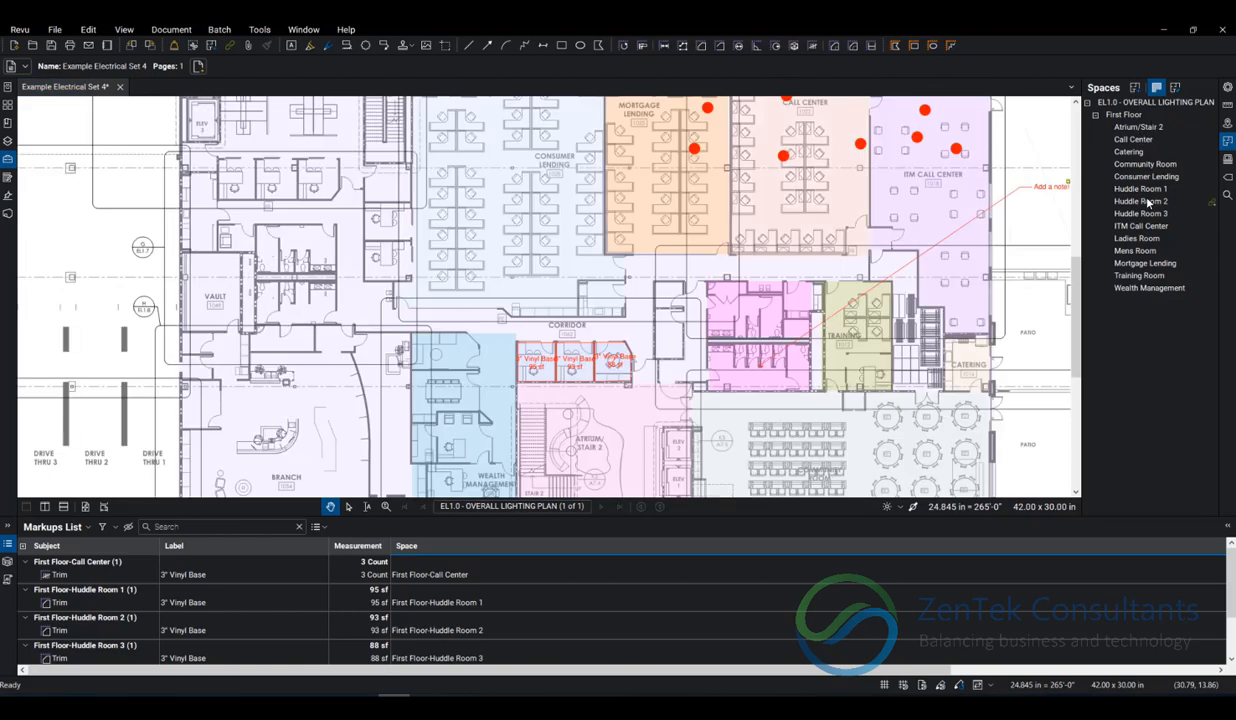
# Take a snapshot of the Community Room space.
pyautogui.click(1146, 164)
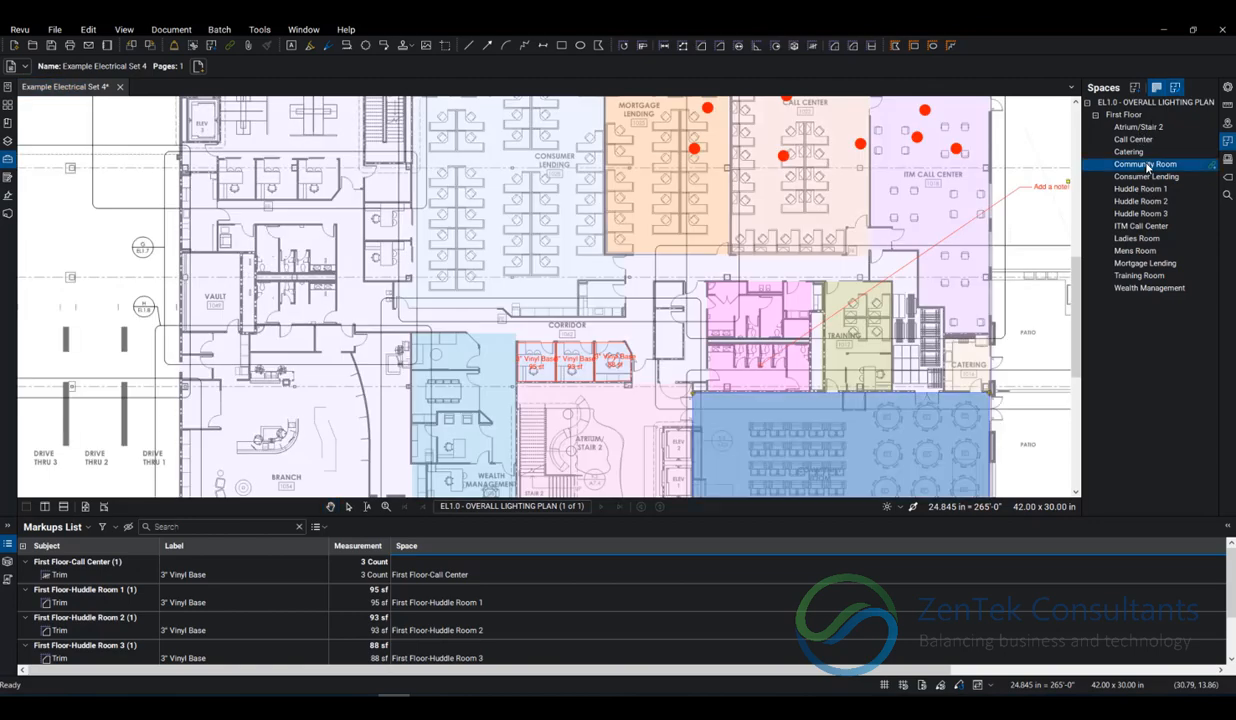
pyautogui.moveTo(838, 359); pyautogui.dragTo(644, 223)
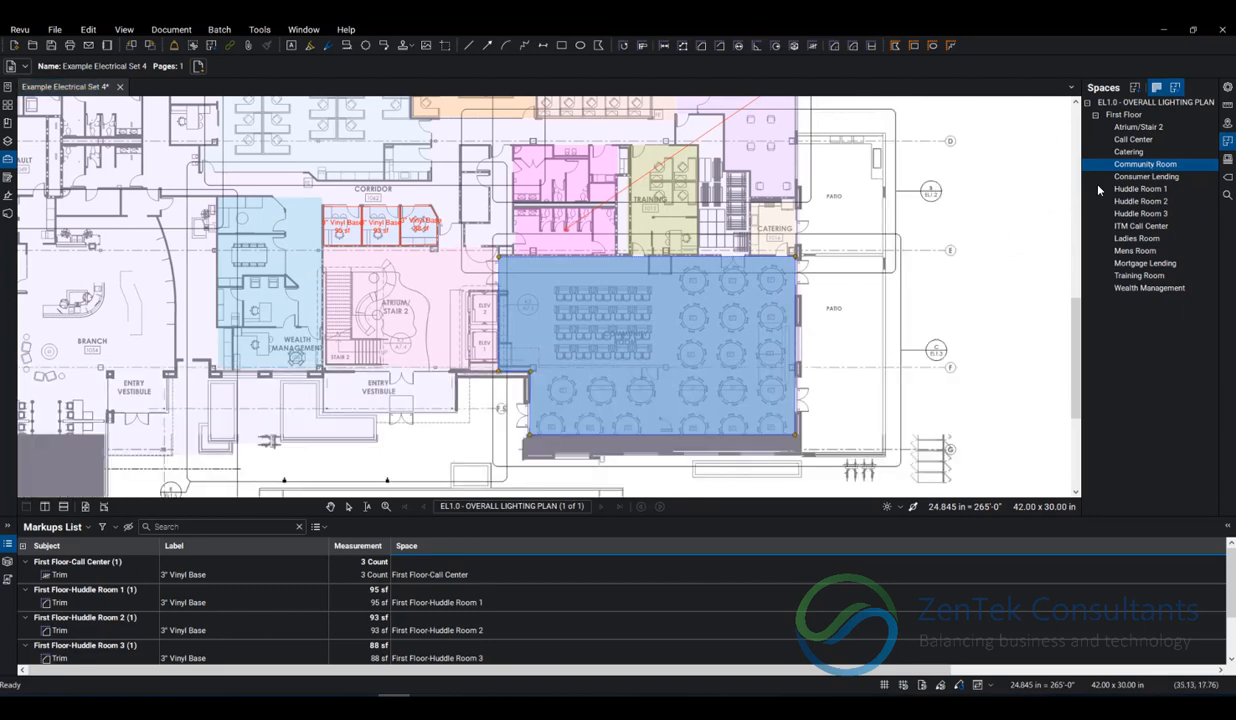
pyautogui.rightClick(1145, 166)
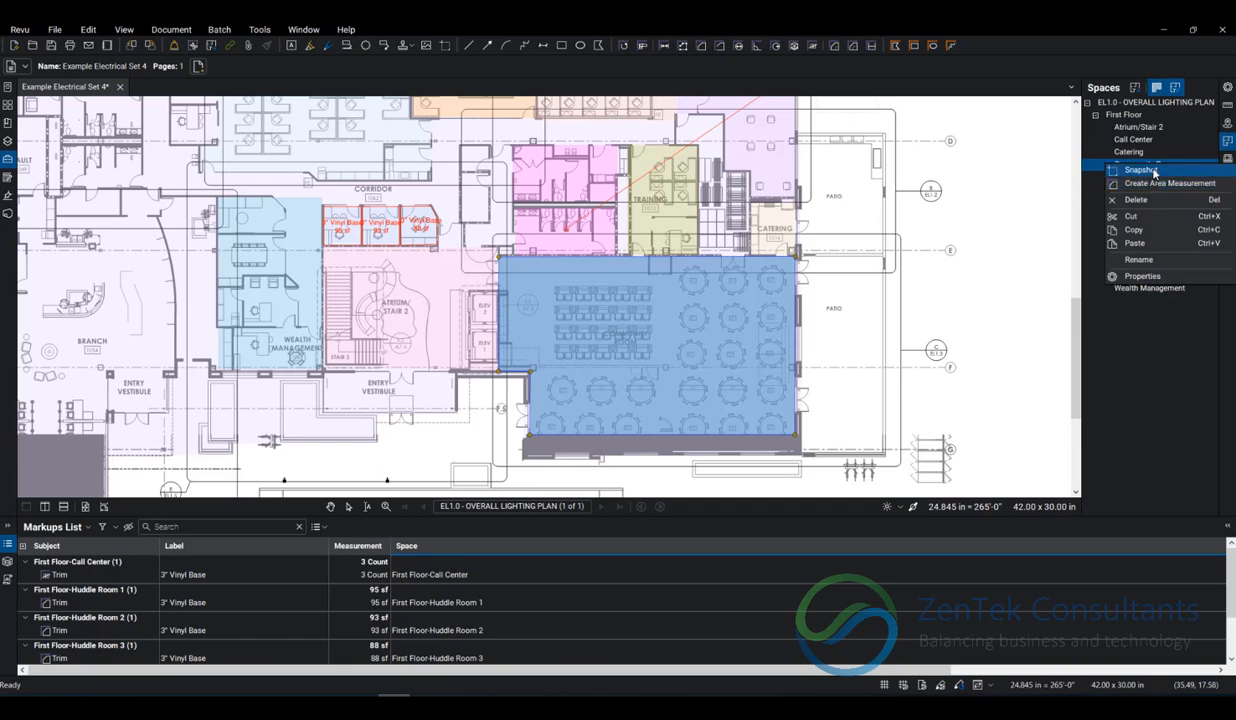
pyautogui.click(1141, 170)
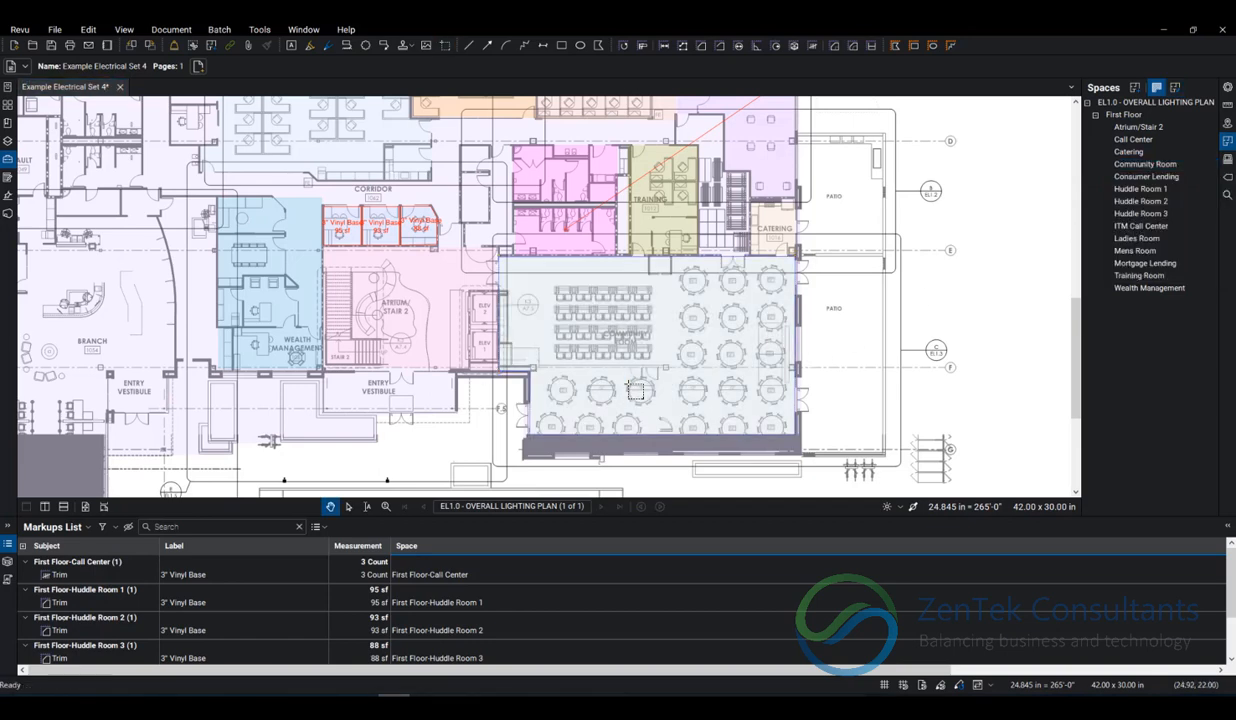
pyautogui.scroll(-3, 752, 355)
pyautogui.moveTo(893, 268); pyautogui.dragTo(710, 386)
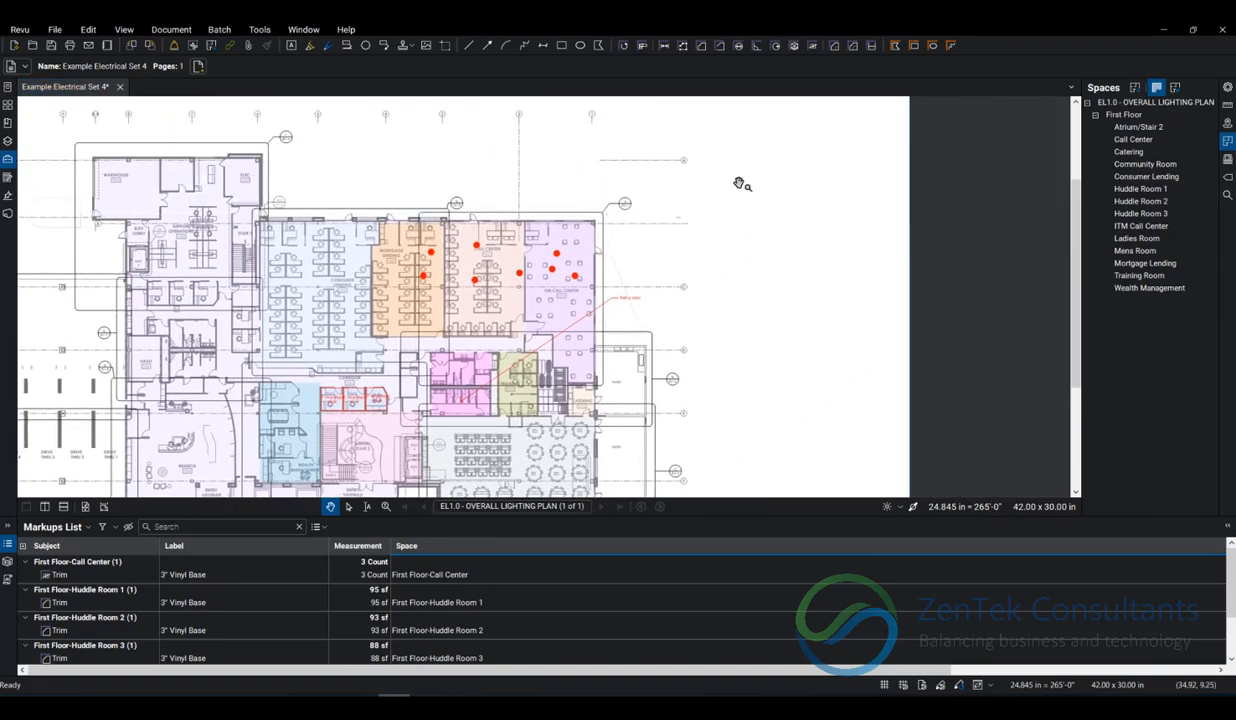
# Paste the Community Room snapshot into the blank area beside the floor plan's upper right, enlarge it and reposition it within the page.
pyautogui.hotkey('ctrl', 'v')
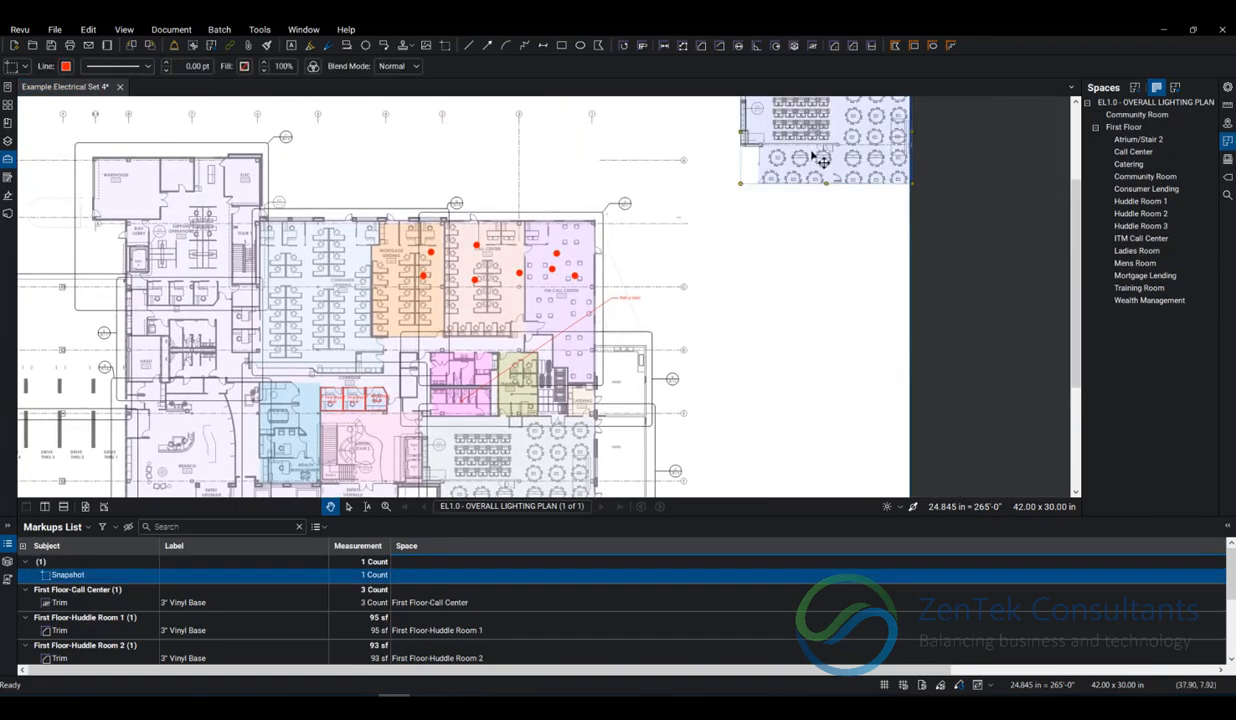
pyautogui.moveTo(799, 187); pyautogui.dragTo(775, 210)
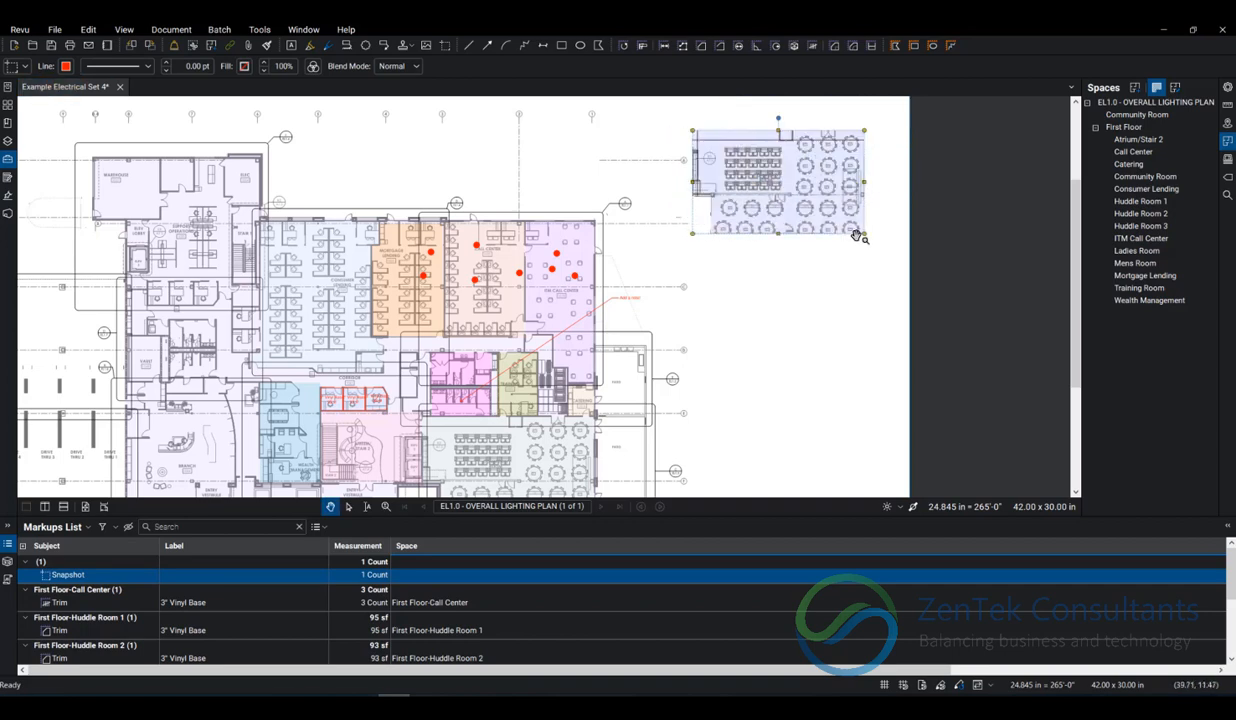
pyautogui.moveTo(865, 234); pyautogui.dragTo(911, 290)
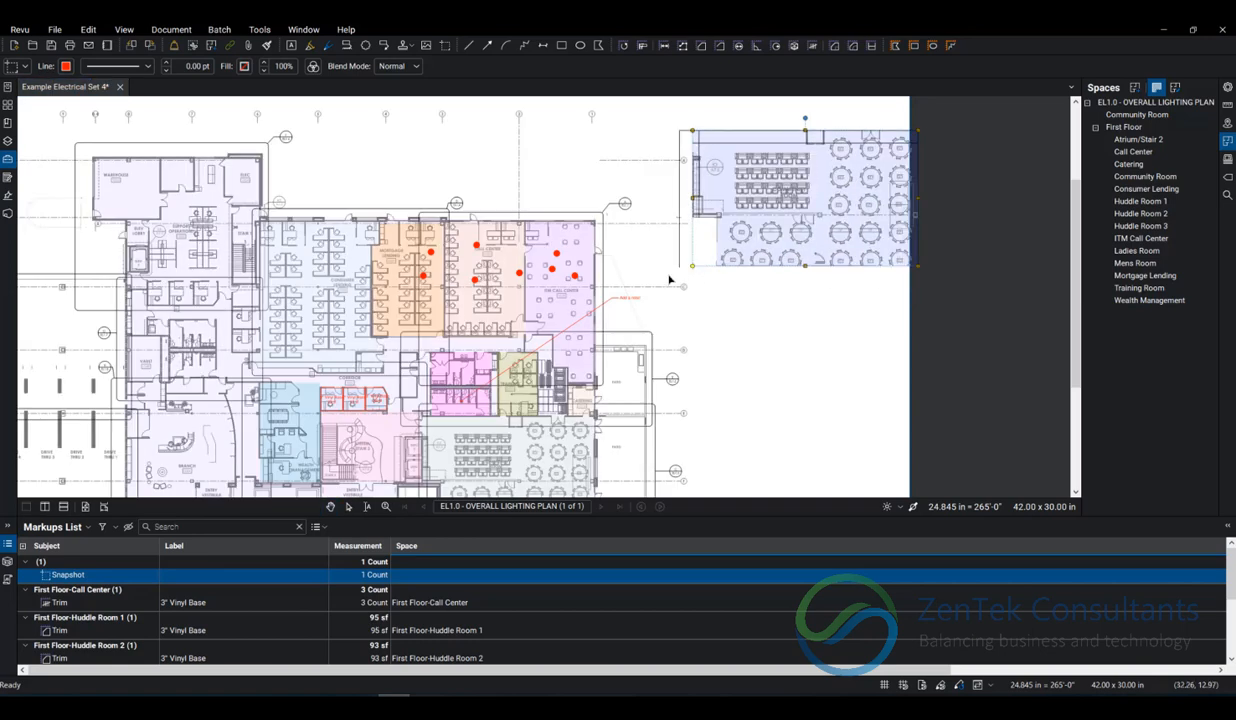
pyautogui.moveTo(637, 290); pyautogui.dragTo(640, 296)
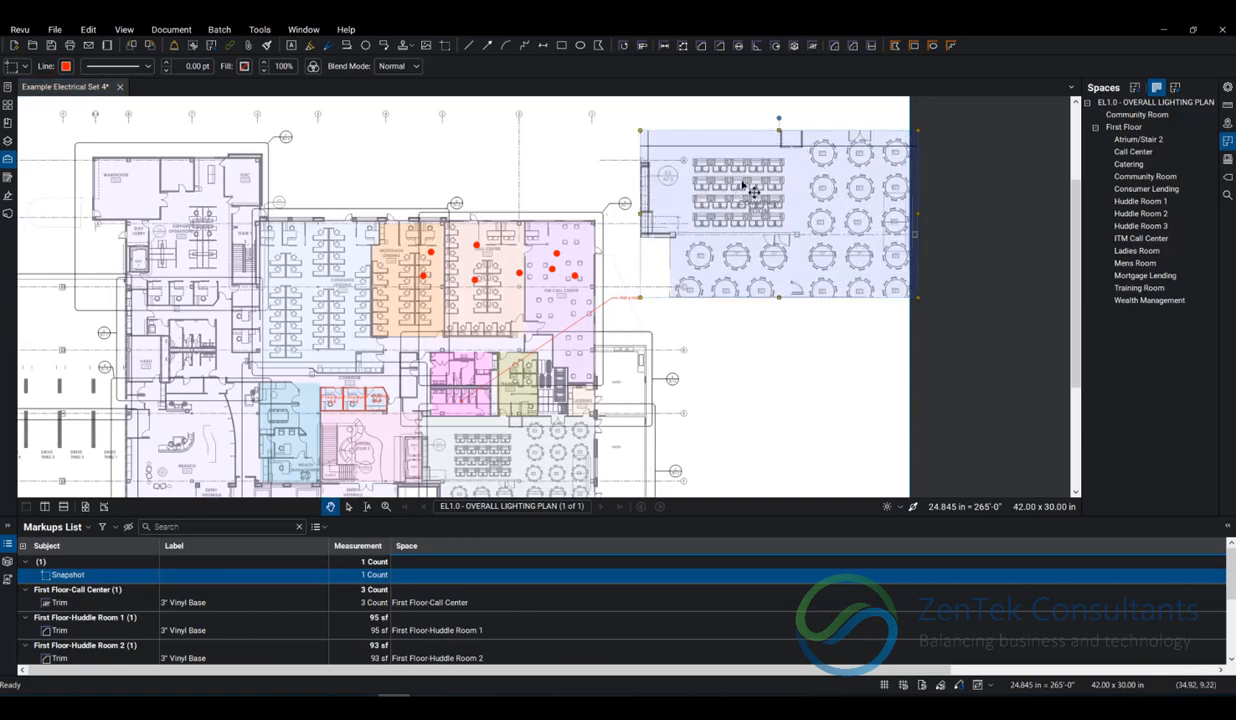
pyautogui.moveTo(768, 150); pyautogui.dragTo(741, 147)
pyautogui.click(755, 355)
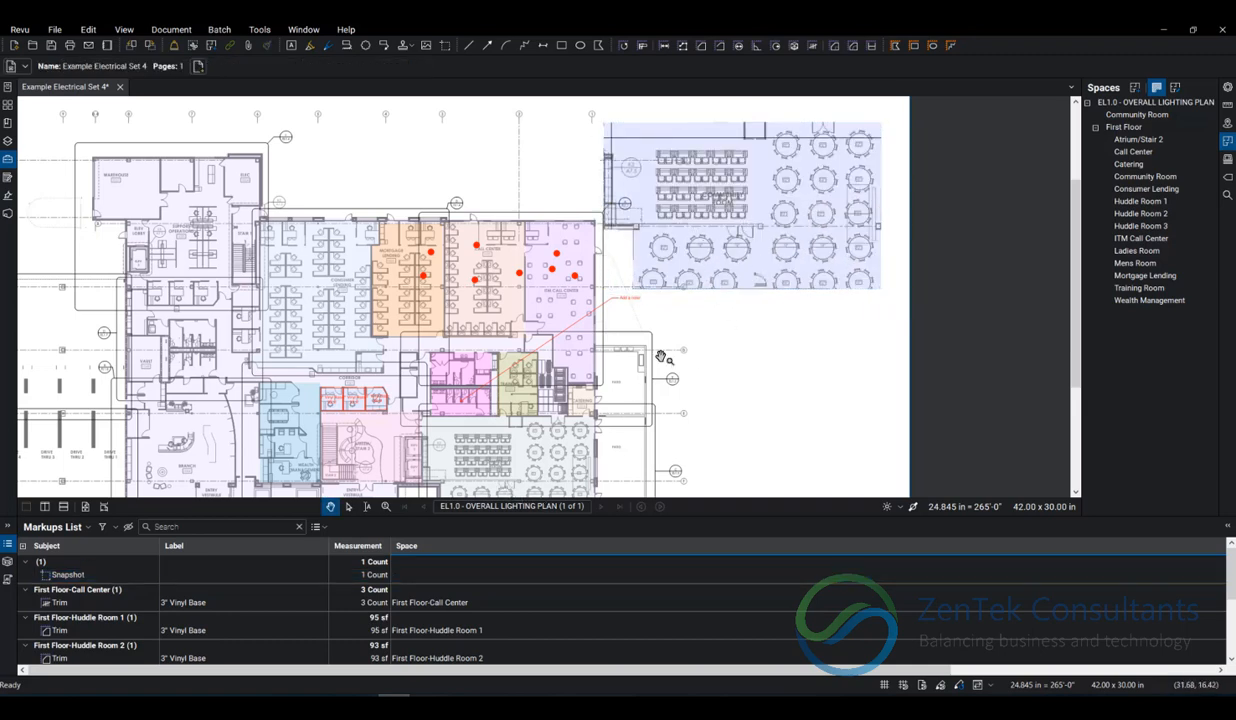
# Draw a rectangular area measurement of about 863 sf around the tables beside the room label in the enlarged Community Room snapshot.
pyautogui.scroll(2, 783, 180)
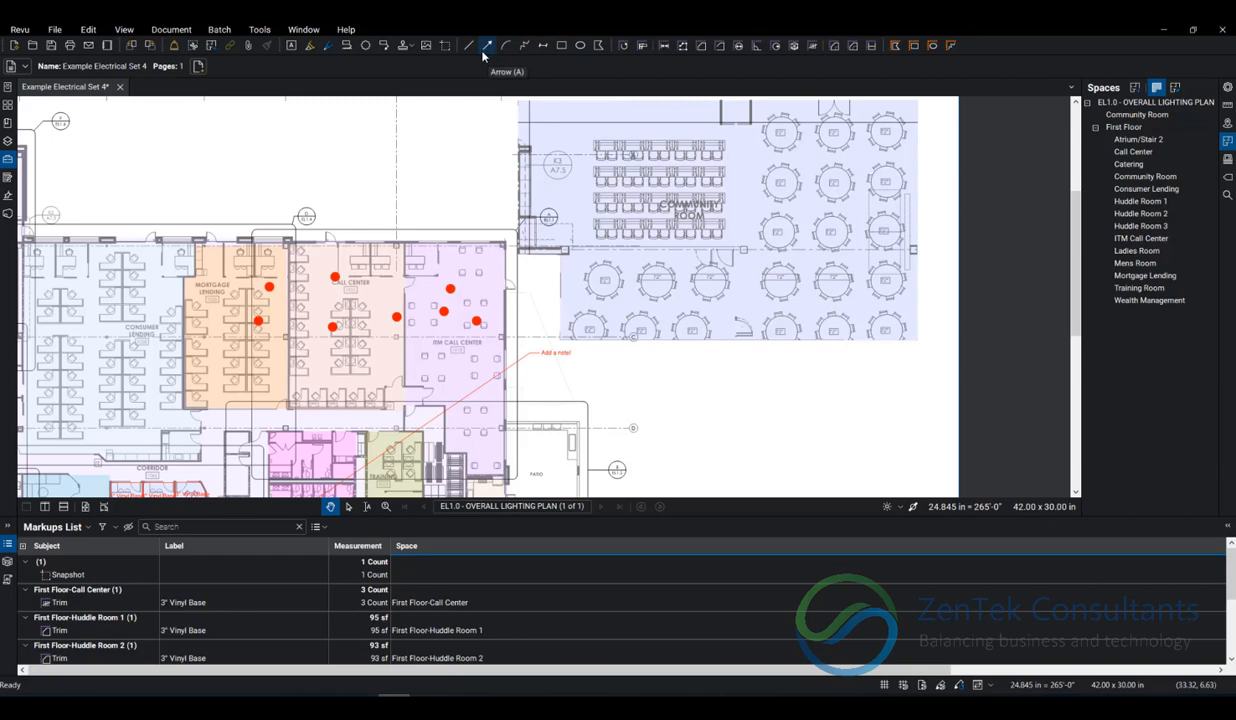
pyautogui.click(701, 46)
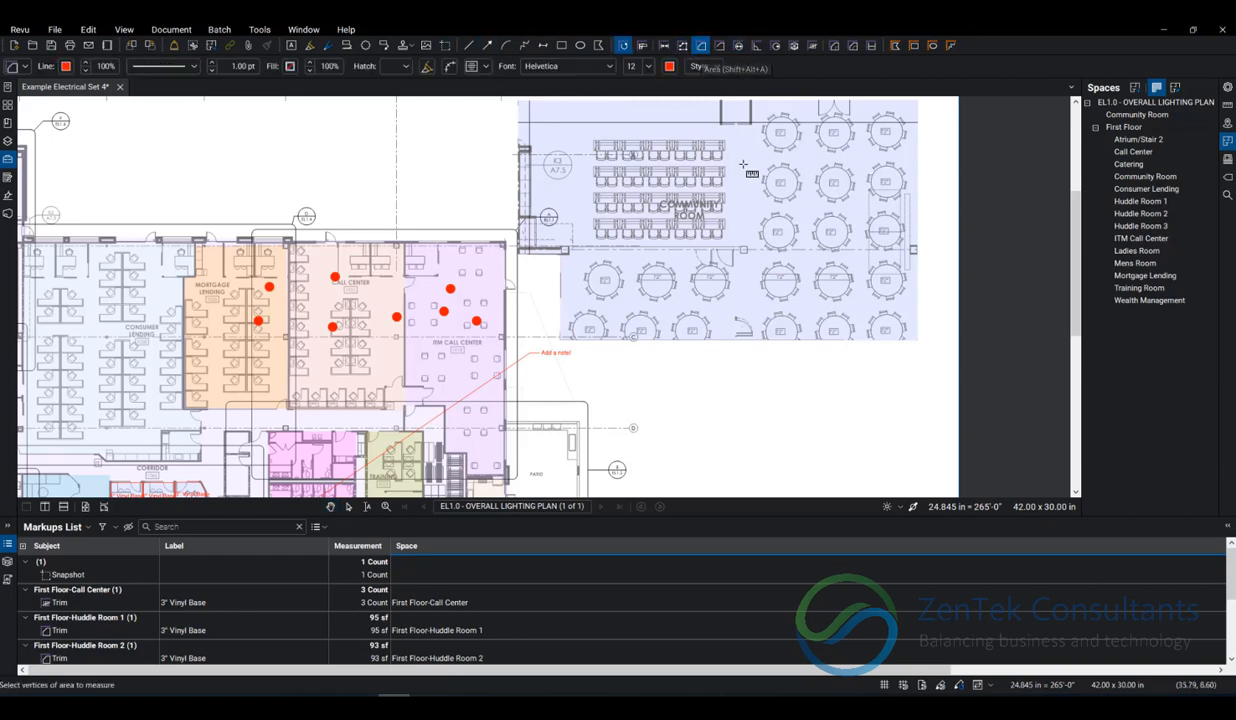
pyautogui.moveTo(739, 151); pyautogui.dragTo(826, 258)
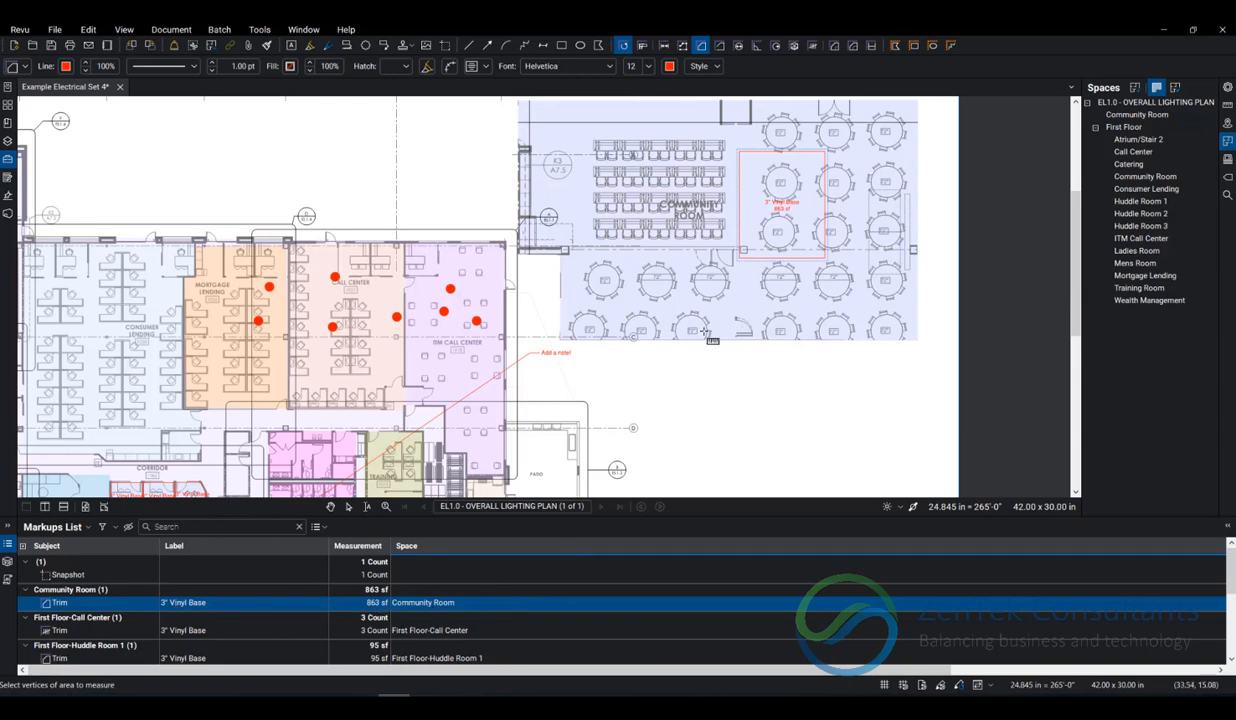
pyautogui.scroll(-3, 688, 370)
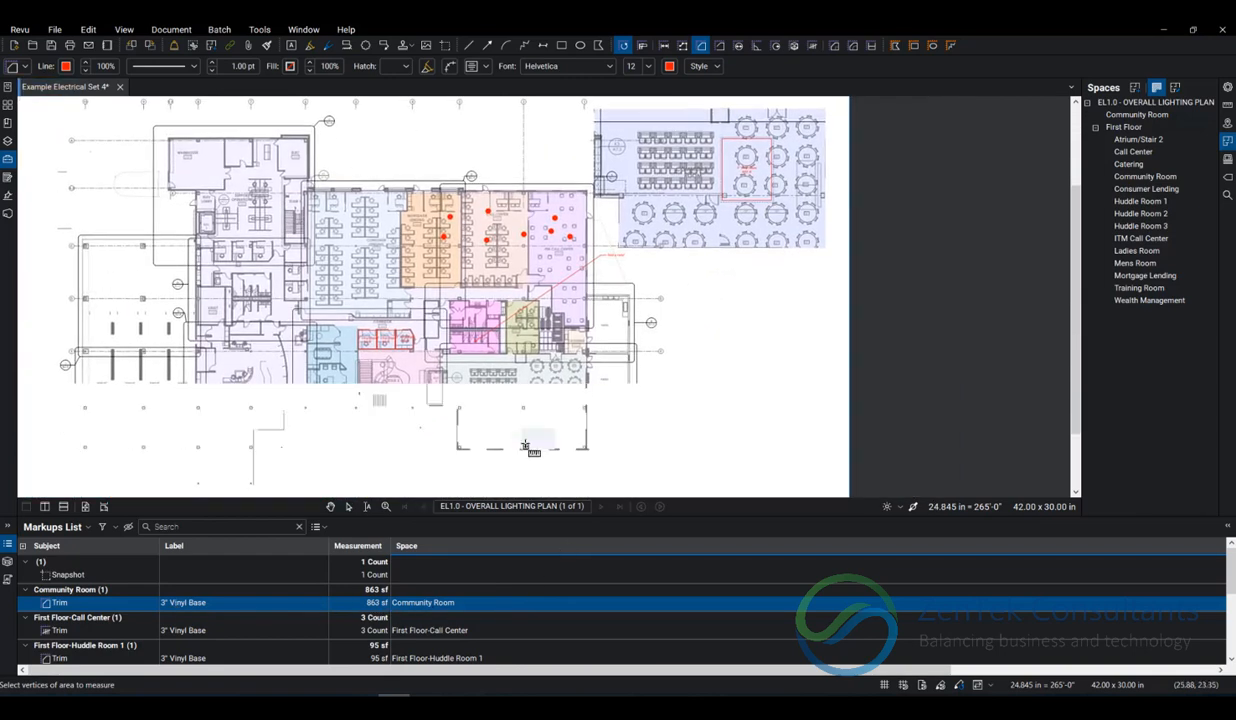
pyautogui.press('Escape')
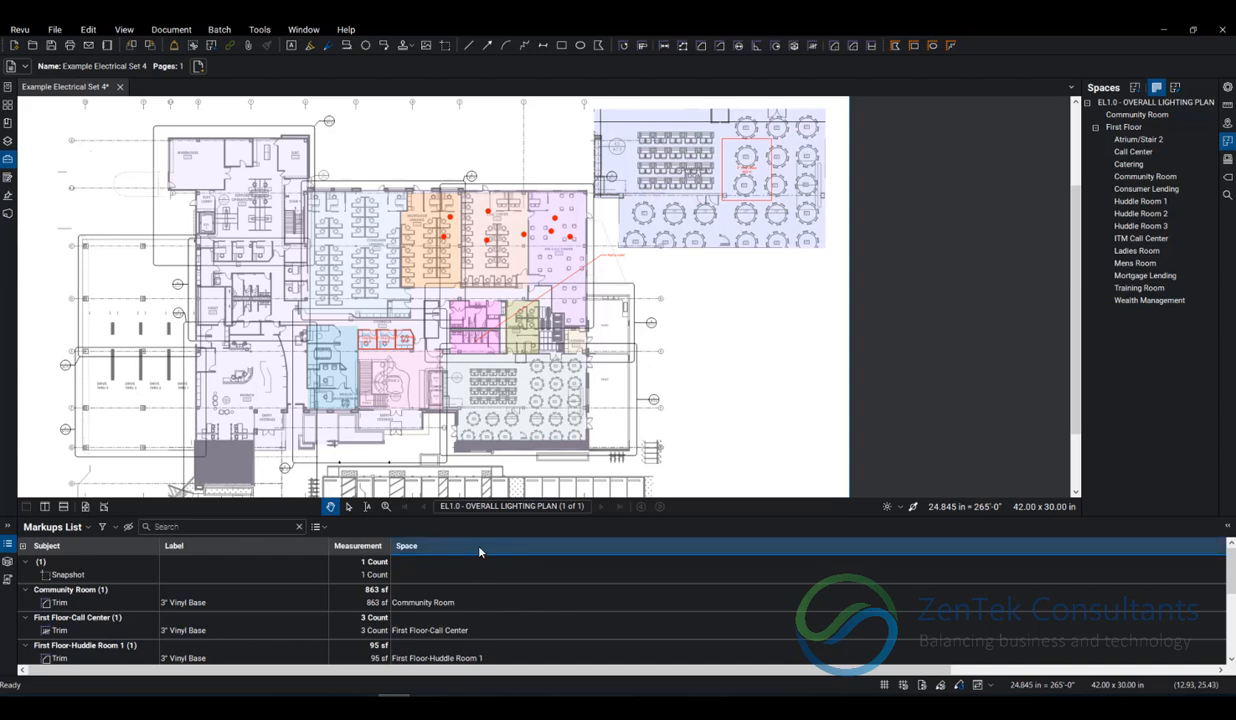
# Reverse the Markups List's sort order by Space.
pyautogui.click(430, 546)
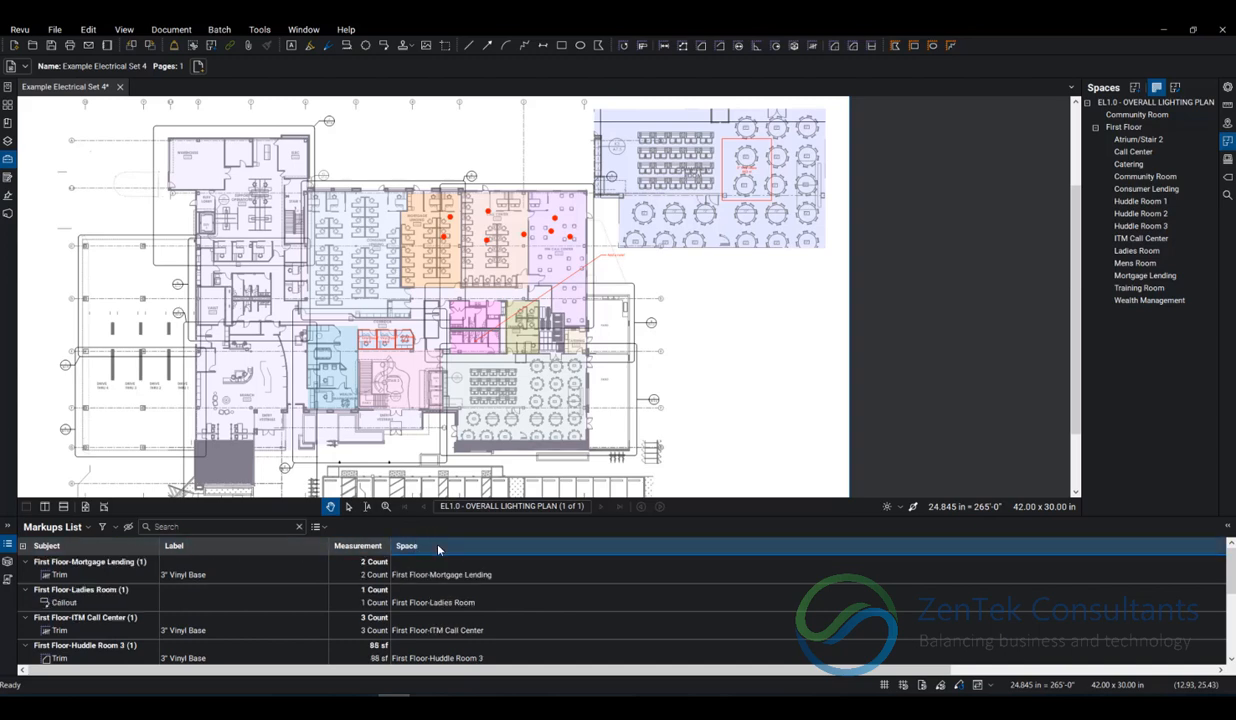